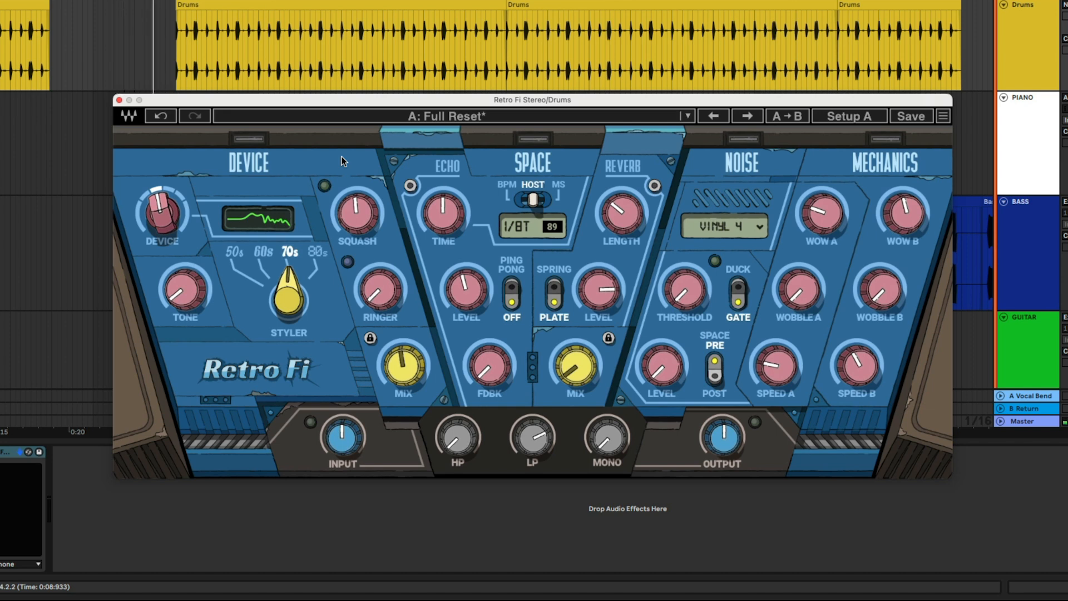
Enable the Device section on the drums, raise its Mix to maximum, and set Squash to 7.91.
{"action": "left_click", "coordinate": [249, 140]}
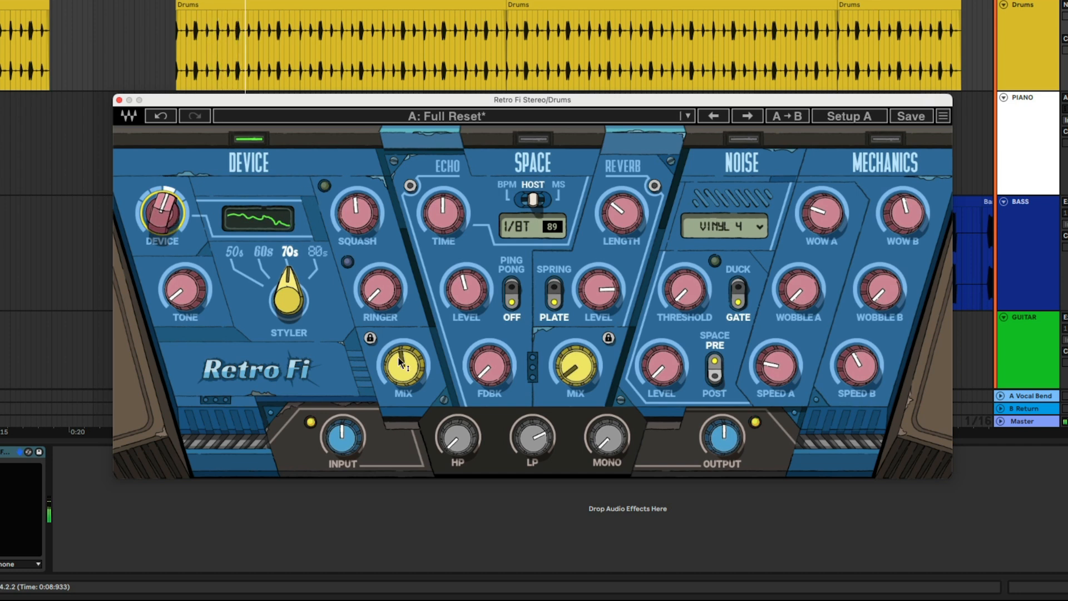
{"action": "left_click_drag", "start_coordinate": [403, 365], "coordinate": [403, 322]}
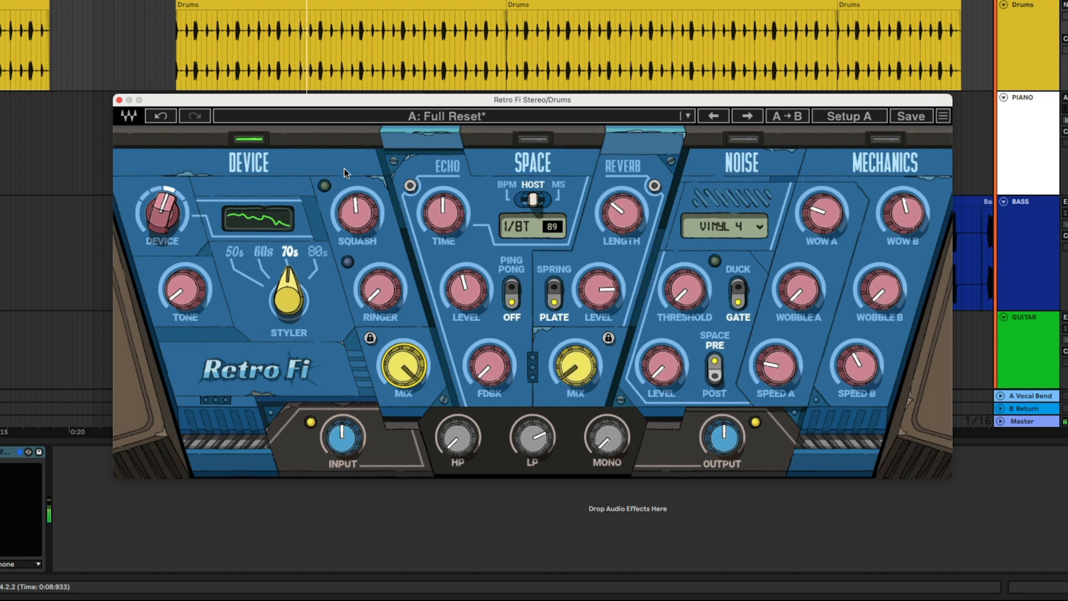
{"action": "left_click_drag", "start_coordinate": [362, 217], "coordinate": [361, 193]}
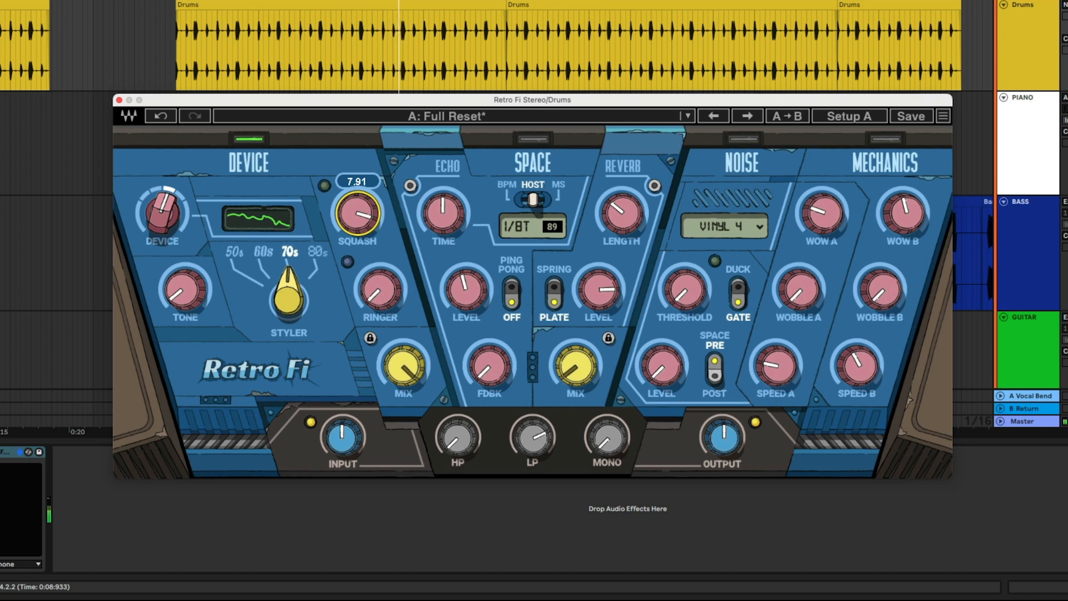
Enable the Space section with Echo on the drums, raise the Space Mix above 23.6 %, and nudge the Echo Level up slightly.
{"action": "left_click", "coordinate": [537, 140]}
{"action": "left_click", "coordinate": [411, 186]}
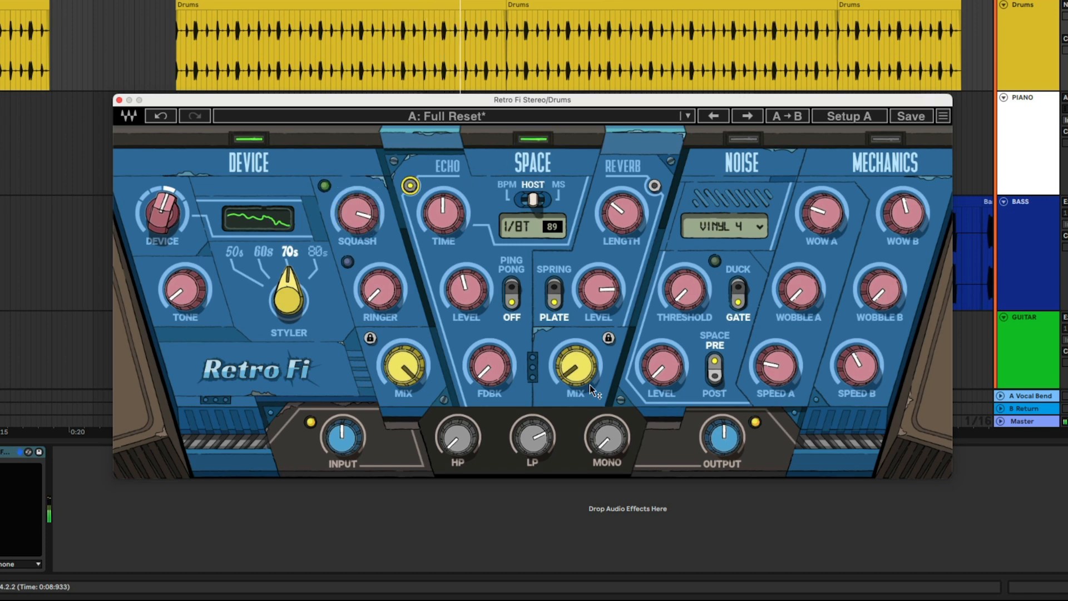
{"action": "left_click_drag", "start_coordinate": [576, 366], "coordinate": [576, 390]}
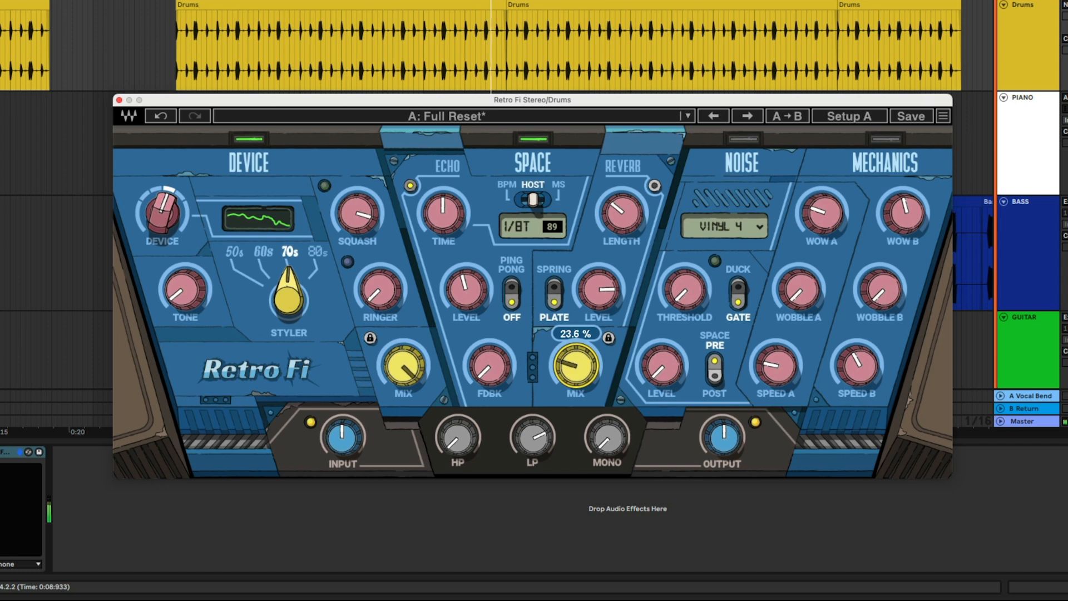
{"action": "left_click_drag", "start_coordinate": [471, 293], "coordinate": [470, 289]}
{"action": "left_click_drag", "start_coordinate": [576, 366], "coordinate": [575, 361]}
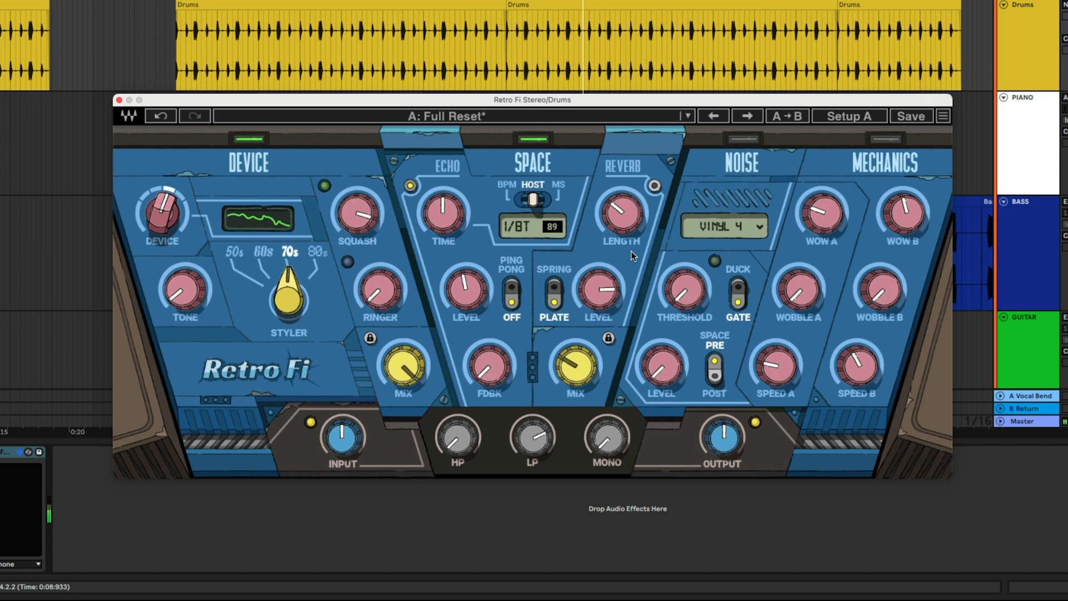
Enable the Noise section on the drums, raise the noise Level to about halfway, and increase its Threshold.
{"action": "left_click", "coordinate": [743, 139]}
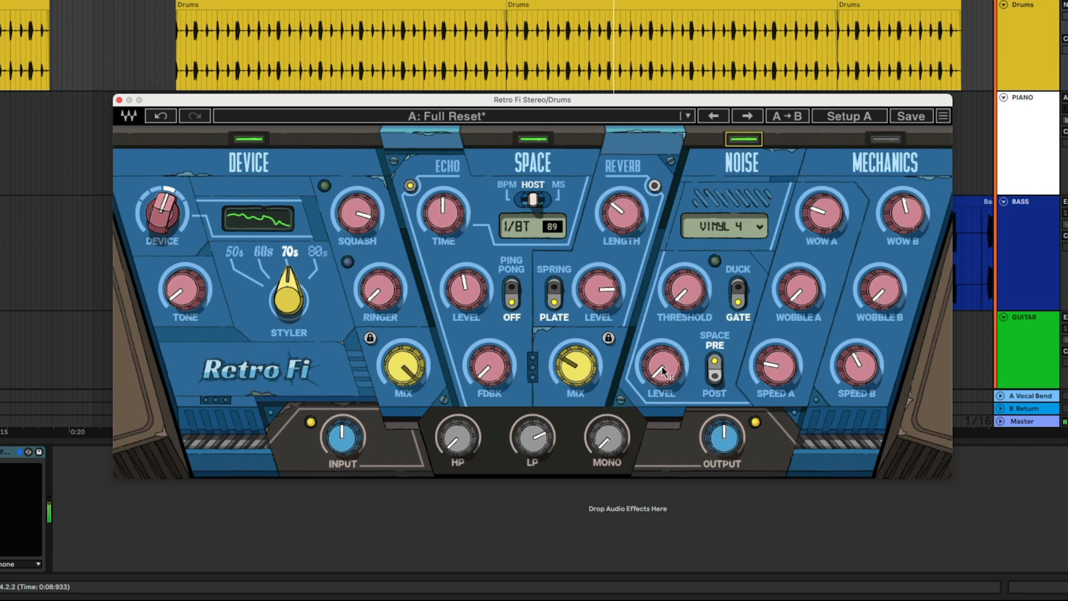
{"action": "mouse_move", "coordinate": [676, 356]}
{"action": "left_mouse_down"}
{"action": "mouse_move", "coordinate": [676, 324]}
{"action": "mouse_move", "coordinate": [675, 335]}
{"action": "left_mouse_up"}
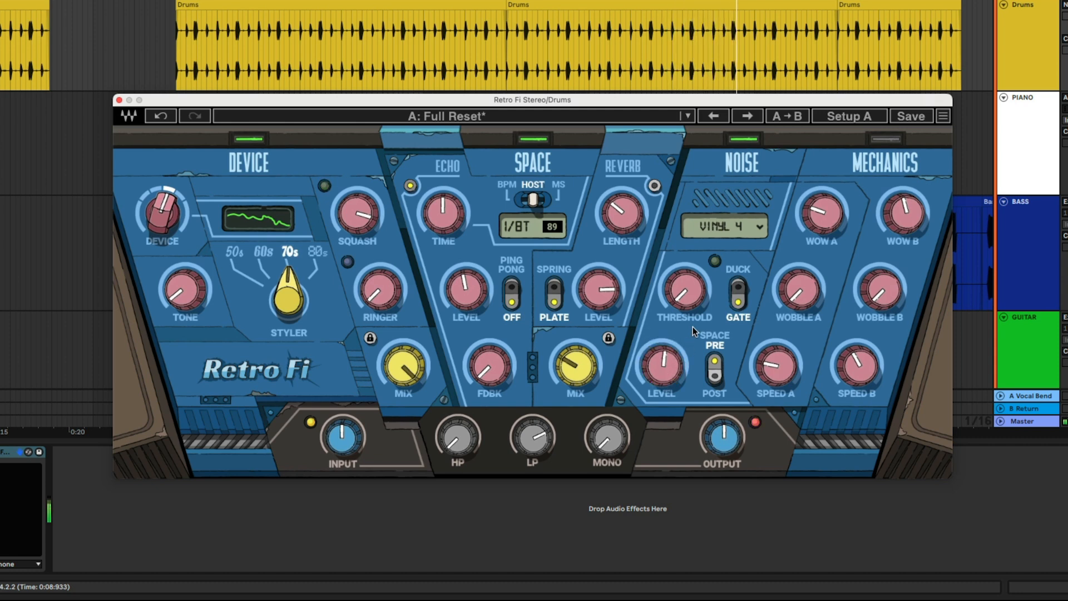
{"action": "left_click_drag", "start_coordinate": [684, 289], "coordinate": [684, 266]}
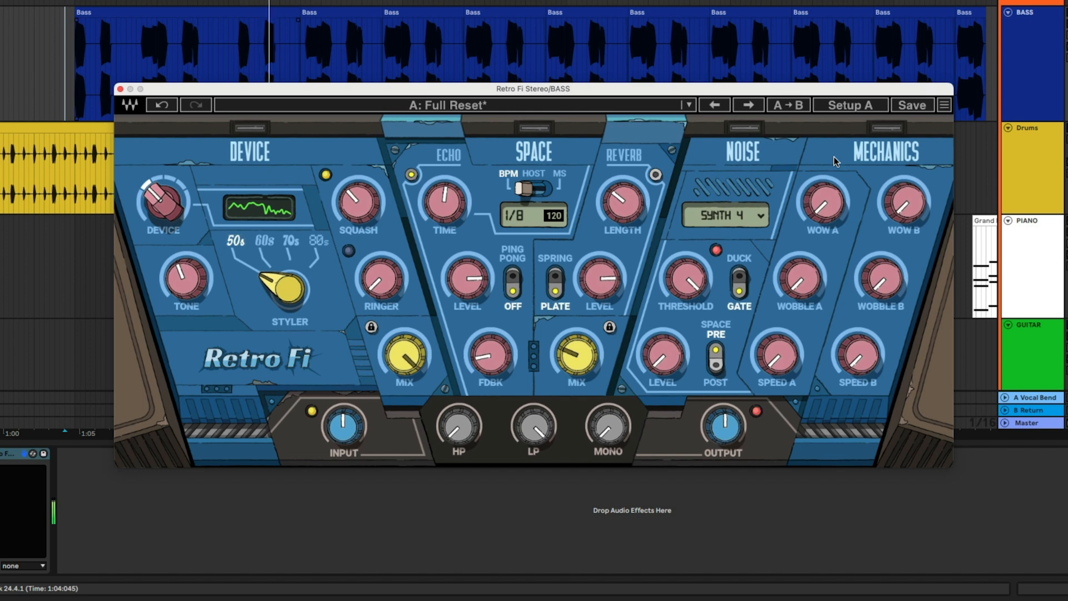
Enable the Mechanics section on the bass and raise Wow B, Speed B, Wobble B, Wow A and Speed A.
{"action": "left_click", "coordinate": [890, 128]}
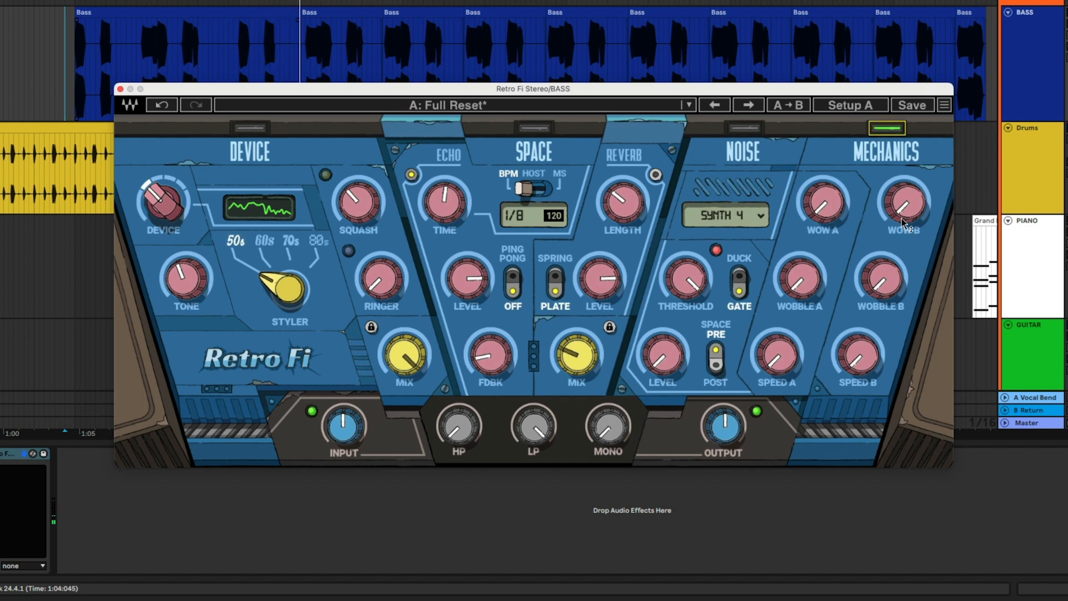
{"action": "left_click_drag", "start_coordinate": [901, 218], "coordinate": [901, 193]}
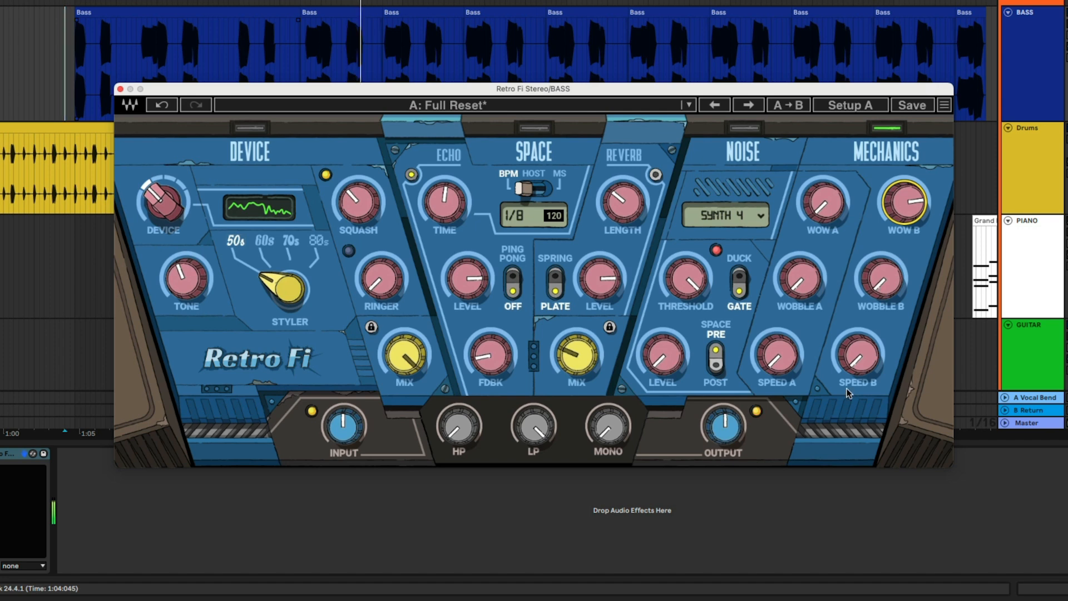
{"action": "left_click_drag", "start_coordinate": [852, 375], "coordinate": [852, 358]}
{"action": "left_click", "coordinate": [881, 278]}
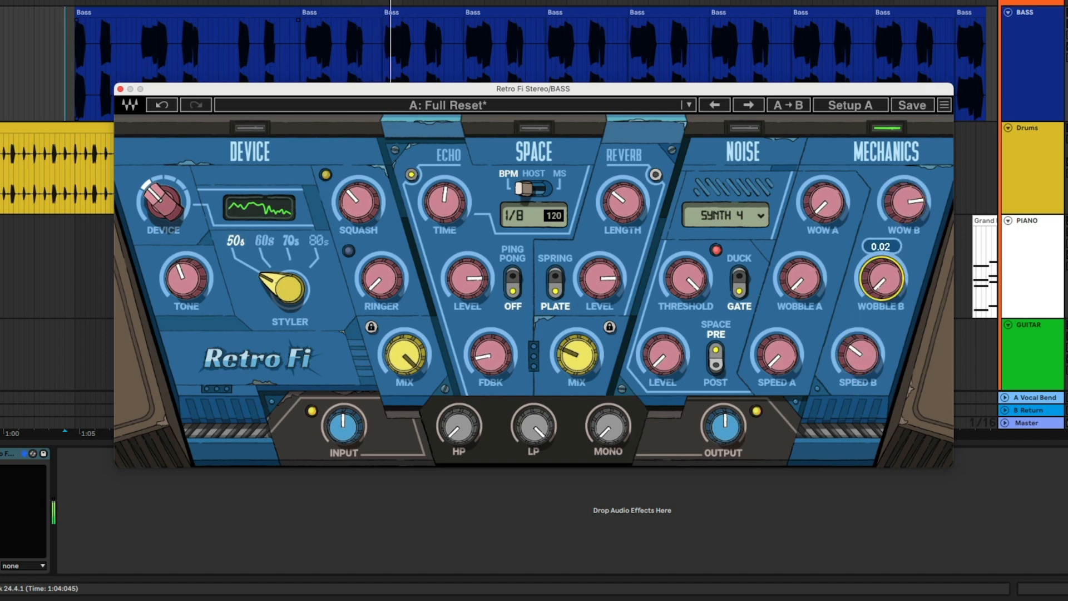
{"action": "left_click_drag", "start_coordinate": [882, 278], "coordinate": [882, 266]}
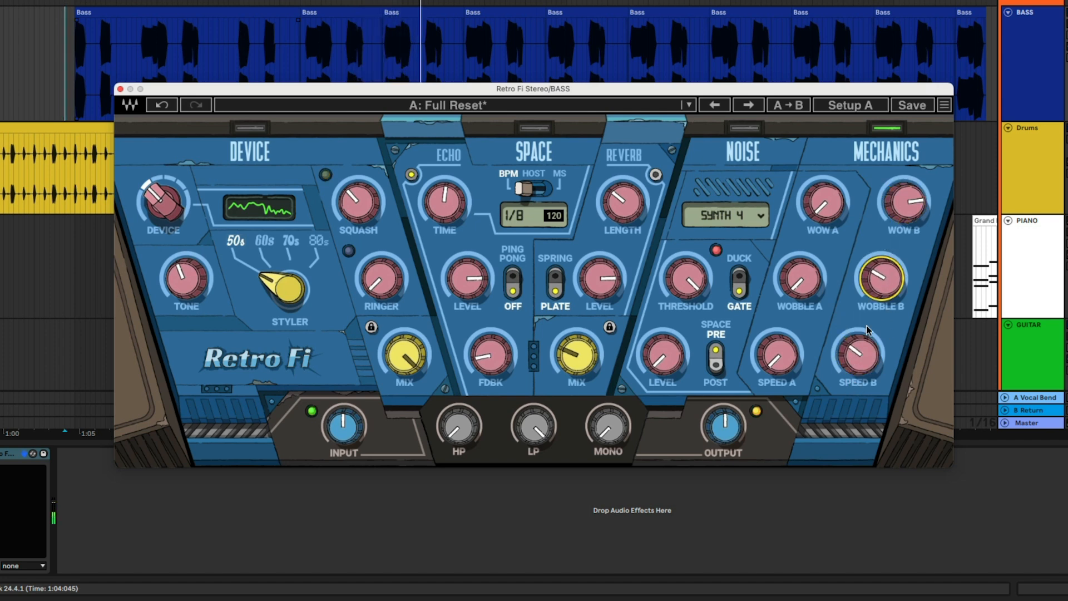
{"action": "left_click_drag", "start_coordinate": [822, 207], "coordinate": [822, 178]}
{"action": "left_click_drag", "start_coordinate": [784, 350], "coordinate": [784, 329]}
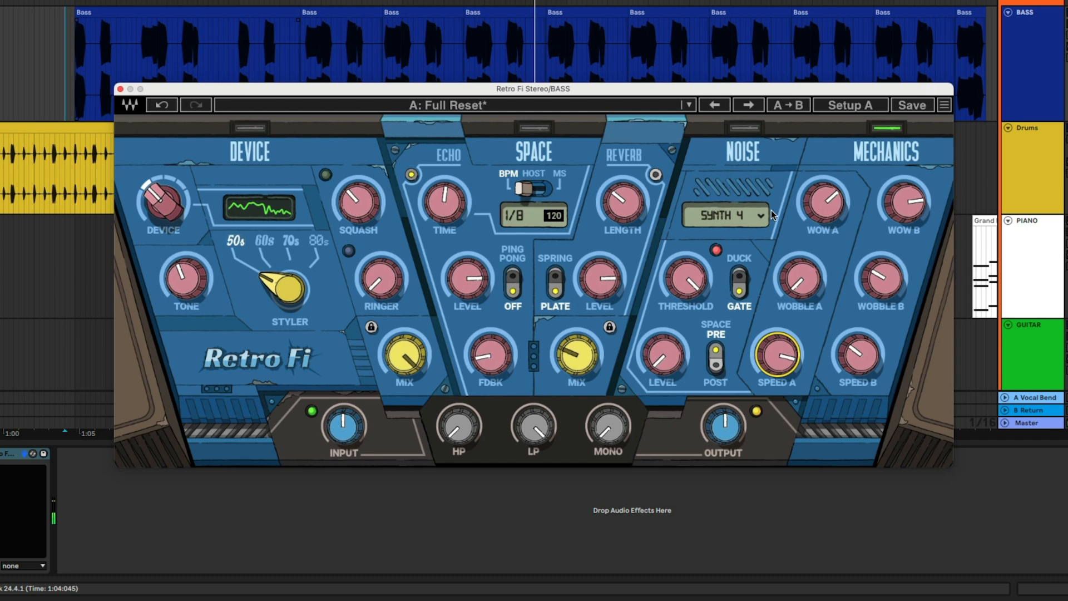
Enable the Noise section on the bass, set its Level just past halfway, and bring the Threshold down to about three quarters.
{"action": "left_click", "coordinate": [745, 128]}
{"action": "left_click_drag", "start_coordinate": [662, 356], "coordinate": [662, 334]}
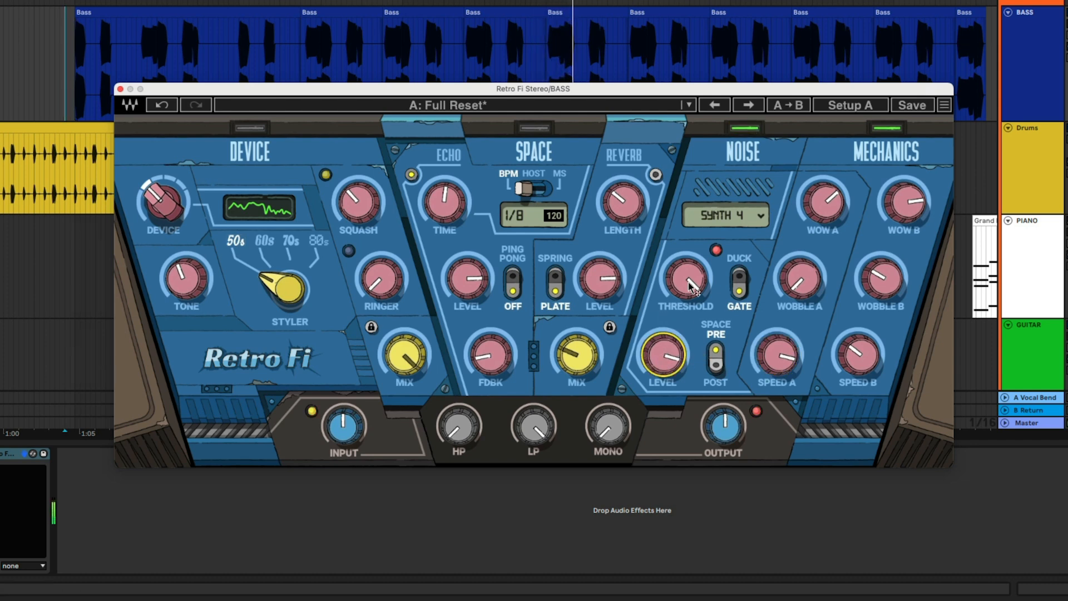
{"action": "left_click_drag", "start_coordinate": [686, 278], "coordinate": [686, 258]}
{"action": "left_click_drag", "start_coordinate": [663, 355], "coordinate": [663, 353]}
{"action": "left_click", "coordinate": [695, 280]}
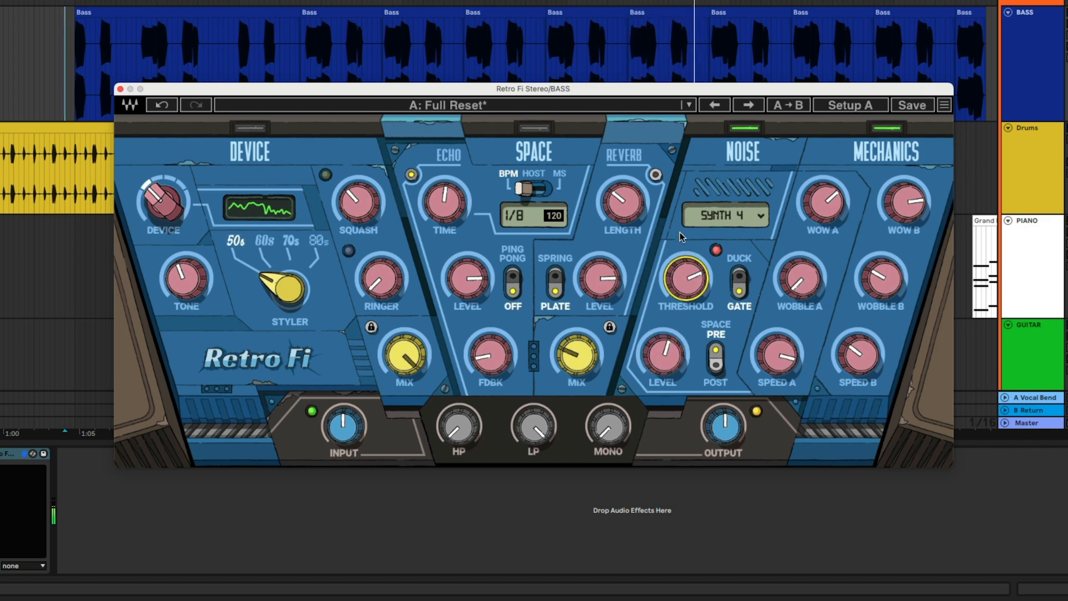
Enable the Device section on the bass and lower its Mix below 100 %.
{"action": "left_click", "coordinate": [250, 127]}
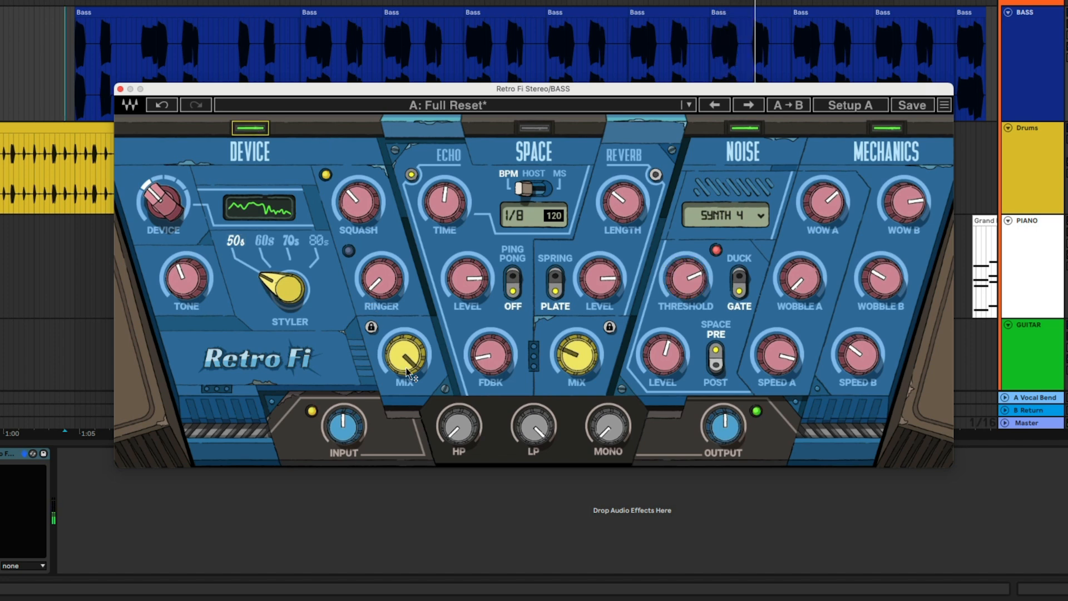
{"action": "mouse_move", "coordinate": [408, 364]}
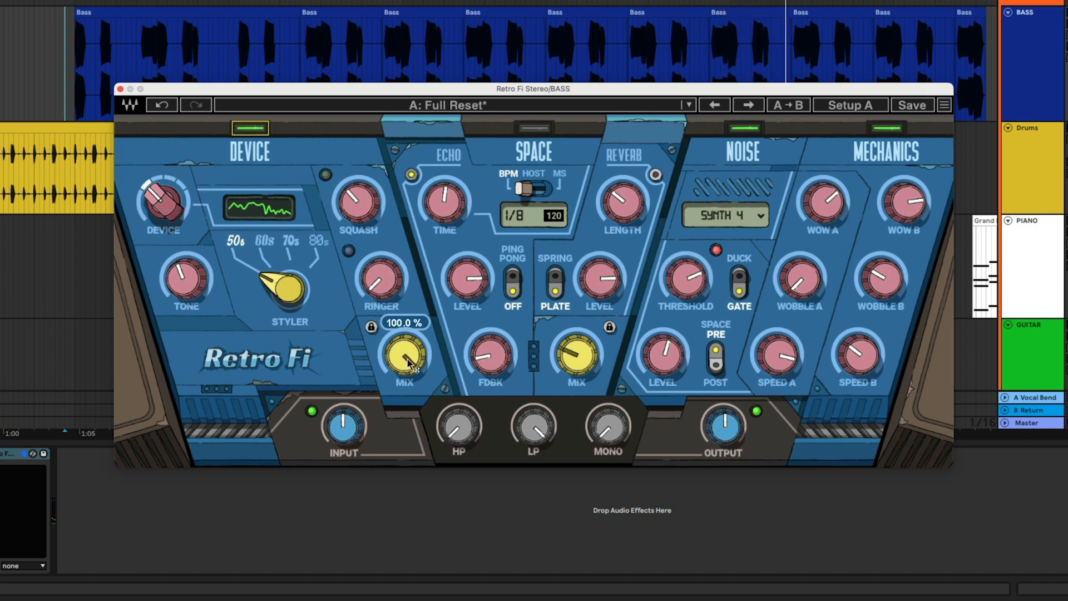
{"action": "mouse_move", "coordinate": [409, 365]}
{"action": "left_mouse_down"}
{"action": "mouse_move", "coordinate": [408, 395]}
{"action": "mouse_move", "coordinate": [412, 366]}
{"action": "mouse_move", "coordinate": [412, 385]}
{"action": "left_mouse_up"}
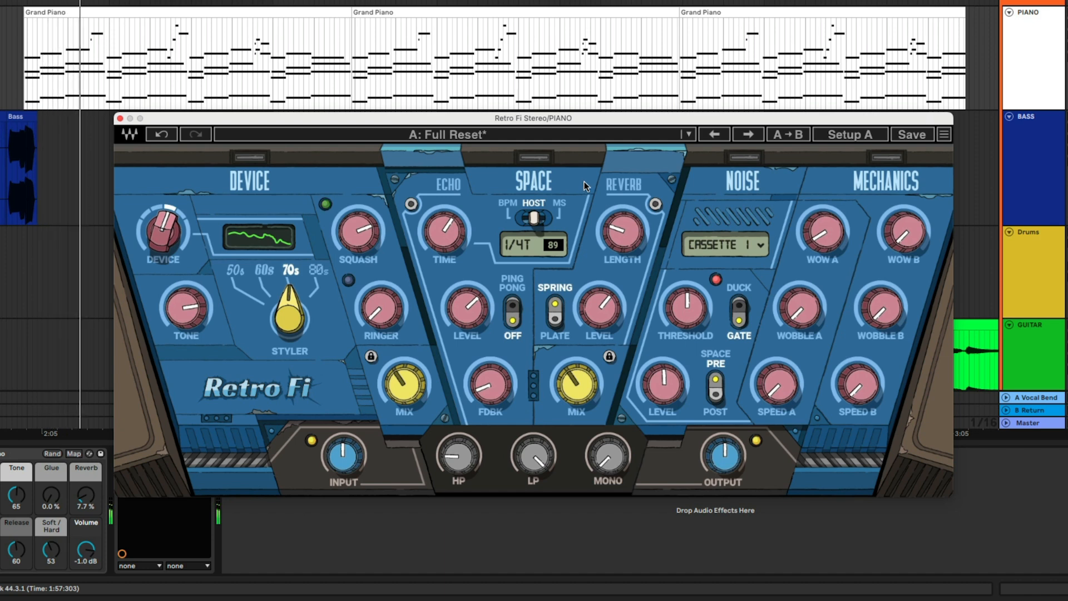
Enable Space with Reverb and Echo on the piano, raise its Mix slightly, and set the echo to 1/8 with Ping Pong.
{"action": "left_click", "coordinate": [541, 159]}
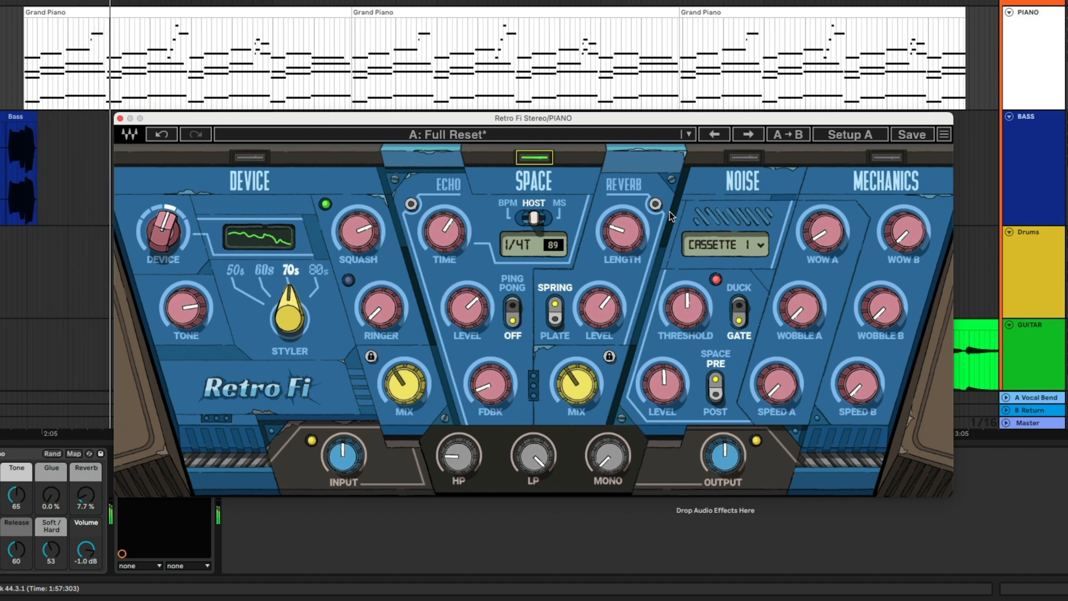
{"action": "left_click", "coordinate": [656, 205]}
{"action": "left_click", "coordinate": [412, 205]}
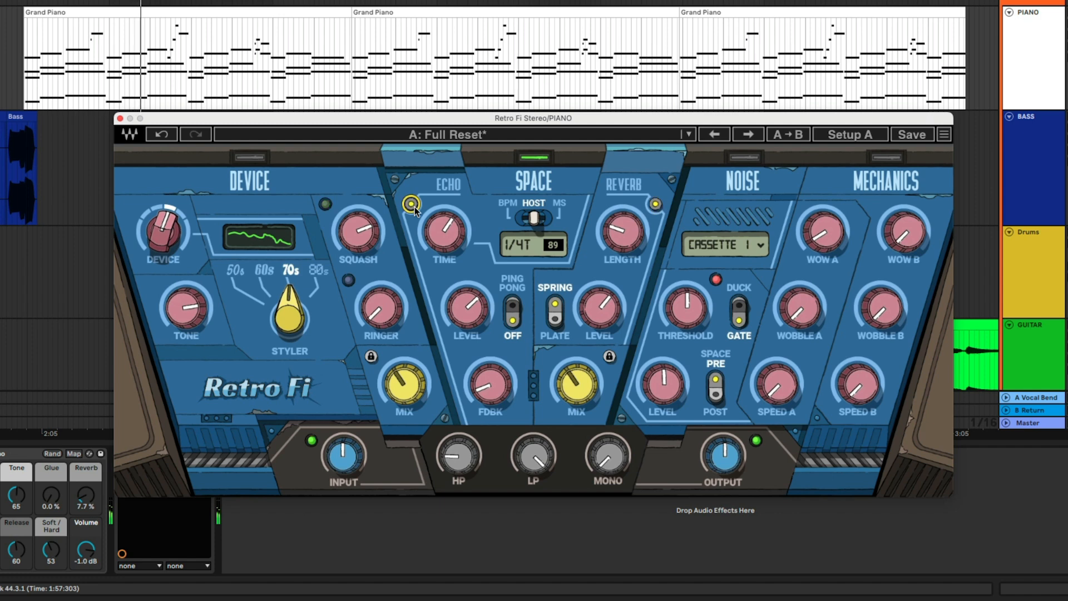
{"action": "left_click_drag", "start_coordinate": [577, 385], "coordinate": [576, 379]}
{"action": "mouse_move", "coordinate": [444, 230]}
{"action": "left_mouse_down"}
{"action": "mouse_move", "coordinate": [444, 245]}
{"action": "mouse_move", "coordinate": [438, 220]}
{"action": "left_mouse_up"}
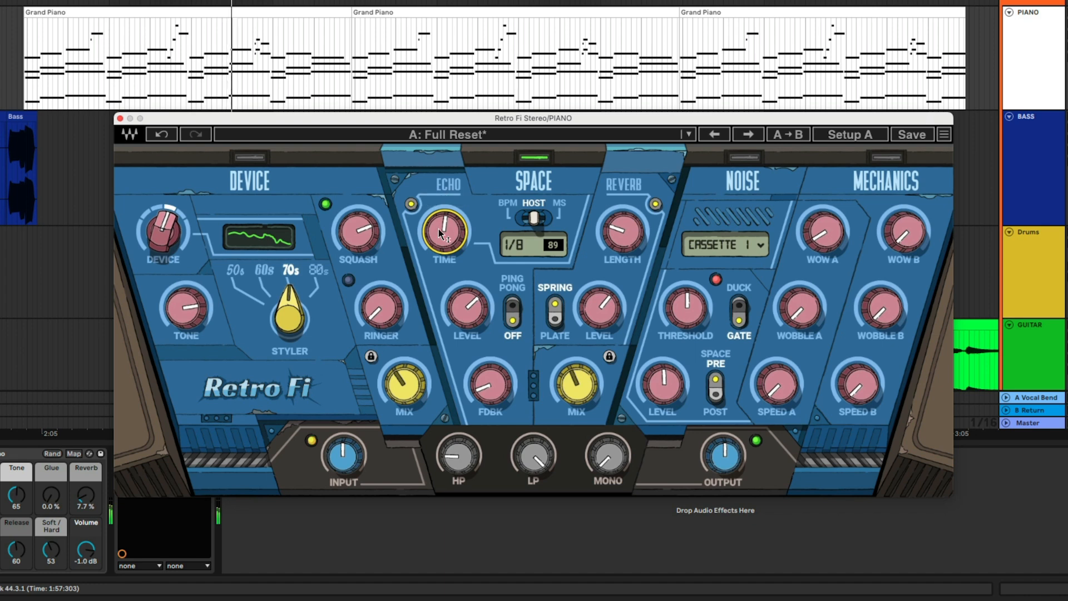
{"action": "left_click", "coordinate": [513, 312]}
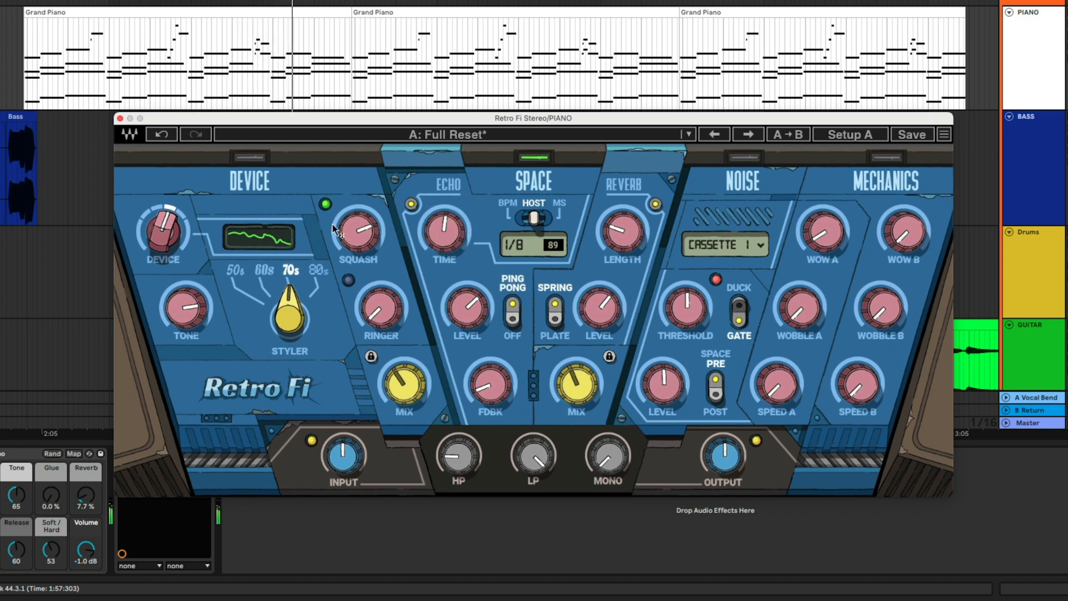
Enable the Device section on the piano, lower Tone to about two thirds, and bring in a very slight amount of Ringer.
{"action": "left_click", "coordinate": [246, 155]}
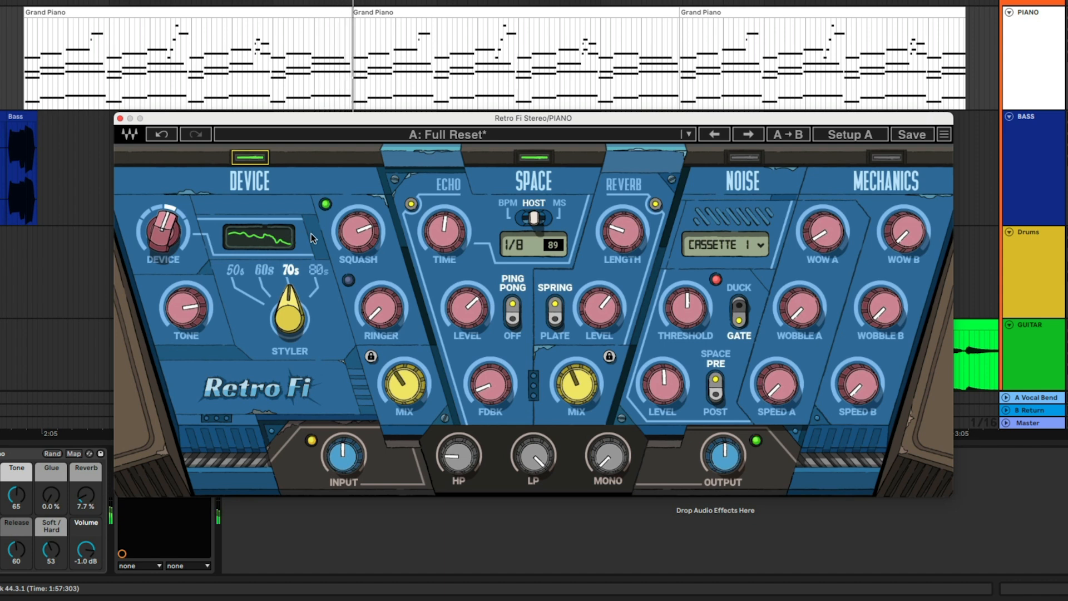
{"action": "left_click", "coordinate": [186, 307]}
{"action": "left_click_drag", "start_coordinate": [186, 308], "coordinate": [186, 319]}
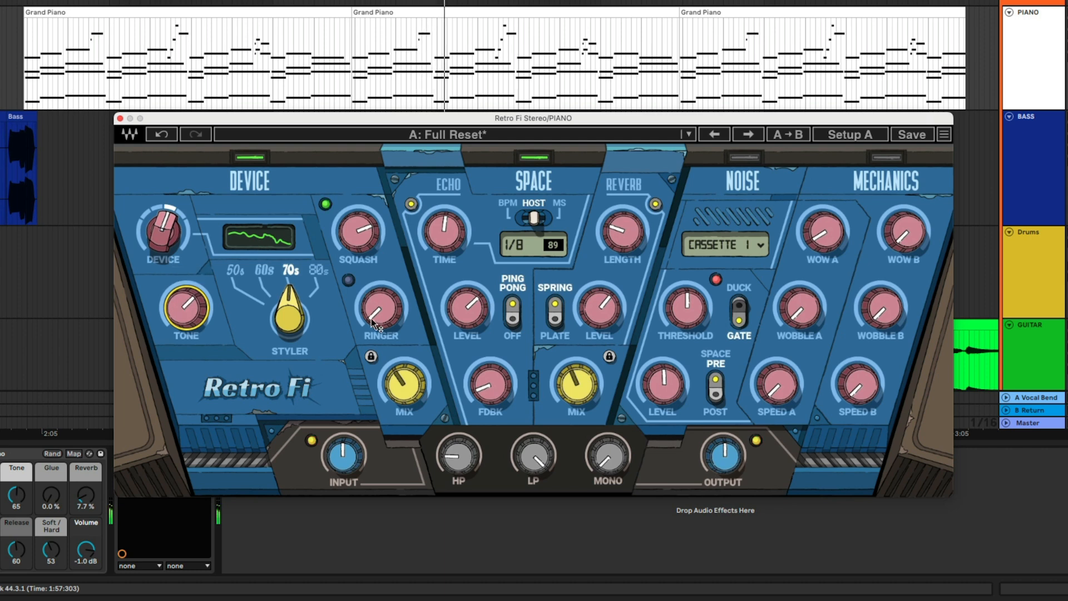
{"action": "left_click_drag", "start_coordinate": [371, 320], "coordinate": [371, 337]}
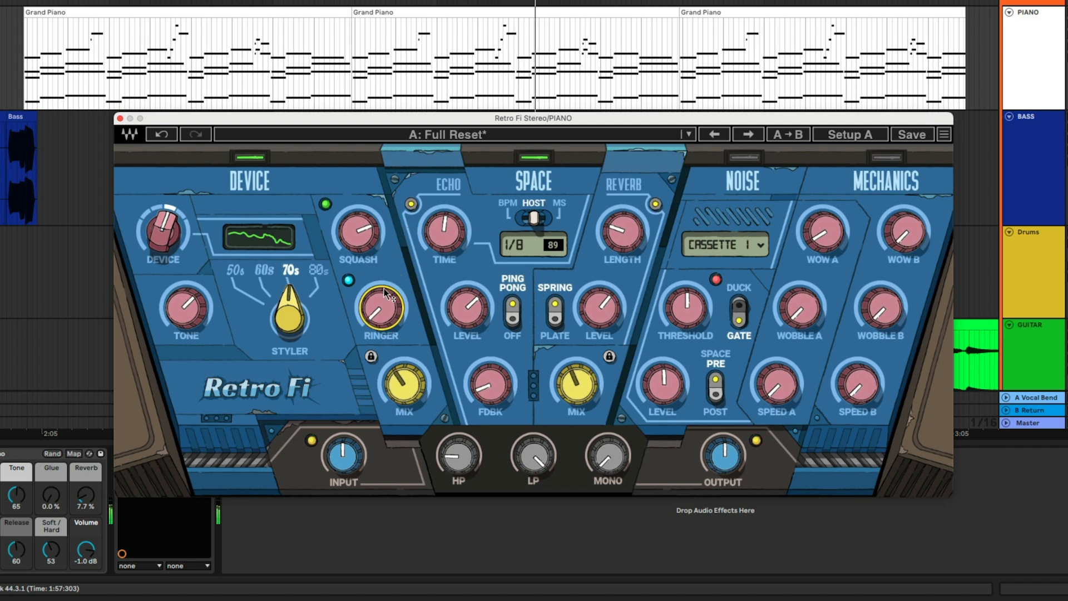
{"action": "mouse_move", "coordinate": [384, 296]}
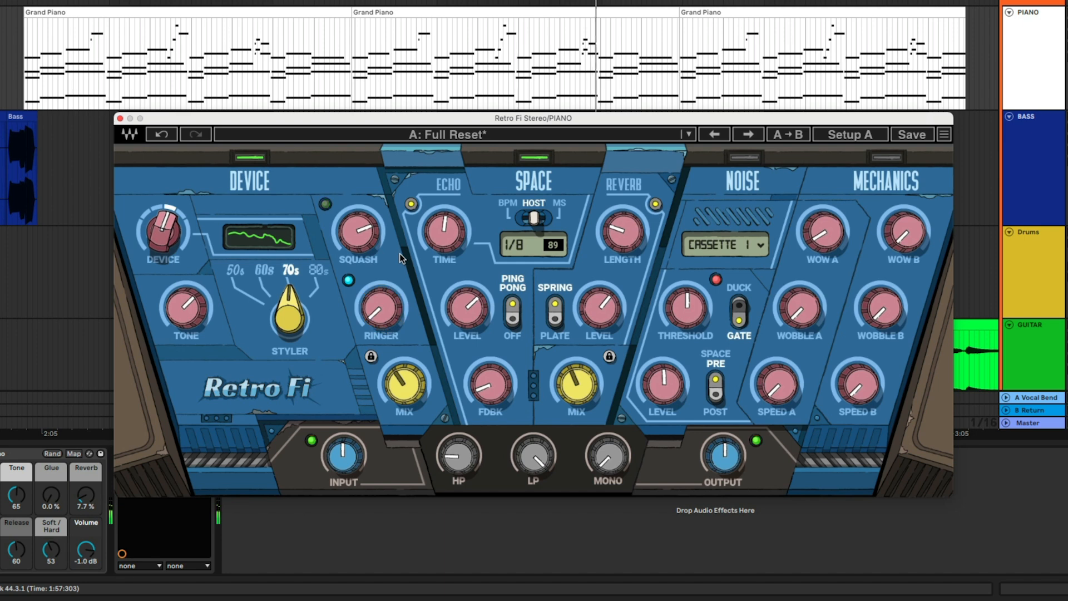
Enable Mechanics on the piano, set Wow B to 5.67, and add small amounts of Speed B, Wobble A and Speed A.
{"action": "left_click", "coordinate": [886, 159]}
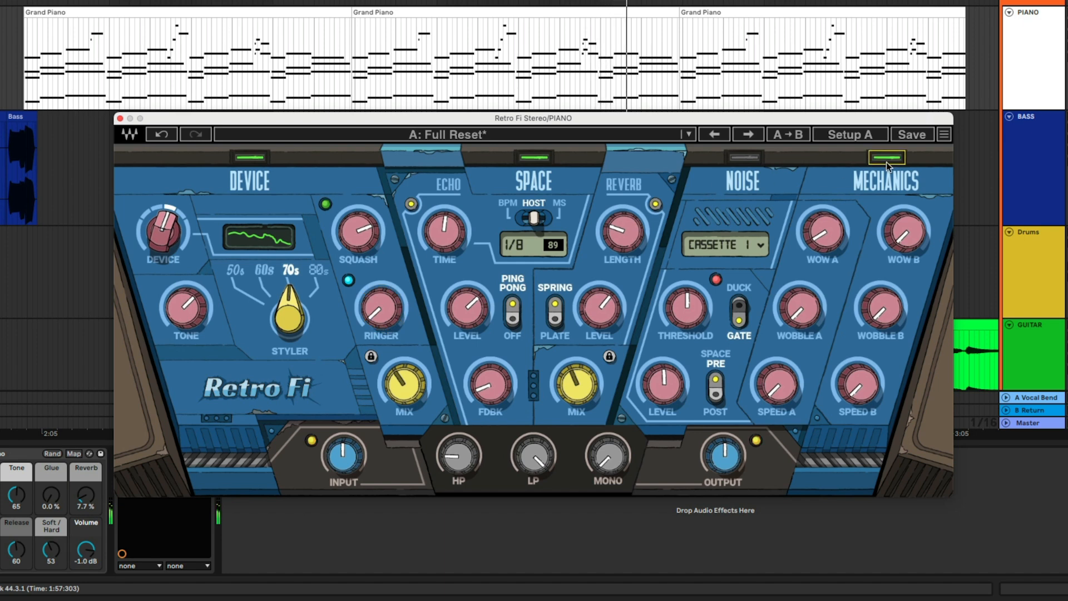
{"action": "left_click_drag", "start_coordinate": [915, 236], "coordinate": [915, 205]}
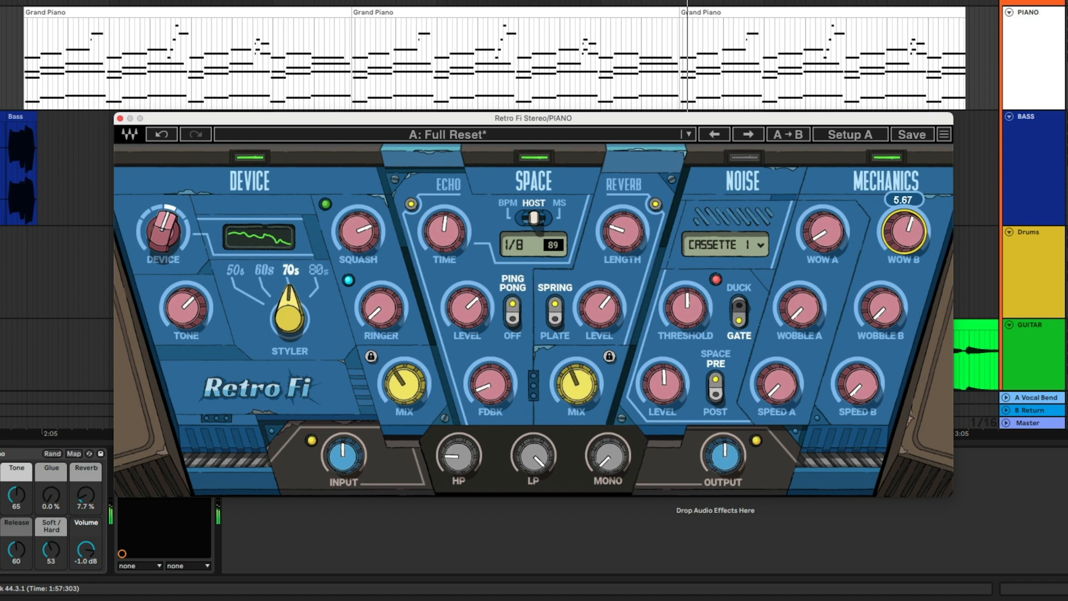
{"action": "left_click_drag", "start_coordinate": [861, 385], "coordinate": [861, 376]}
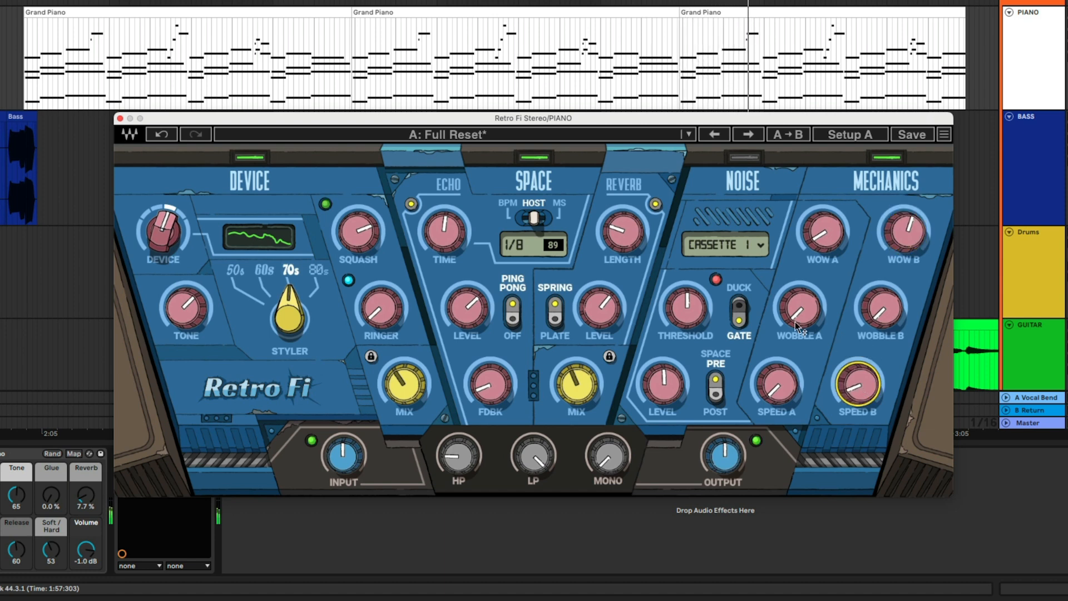
{"action": "left_click_drag", "start_coordinate": [797, 324], "coordinate": [796, 311]}
{"action": "left_click_drag", "start_coordinate": [777, 385], "coordinate": [777, 373]}
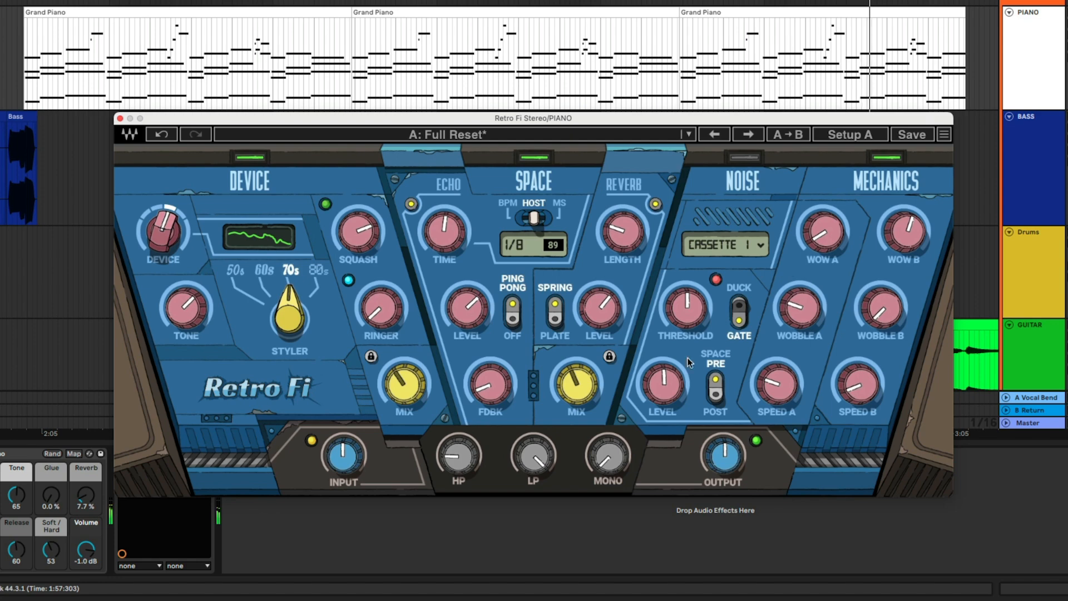
Raise the high-pass filter frequency on the piano above 60 Hz.
{"action": "mouse_move", "coordinate": [461, 459]}
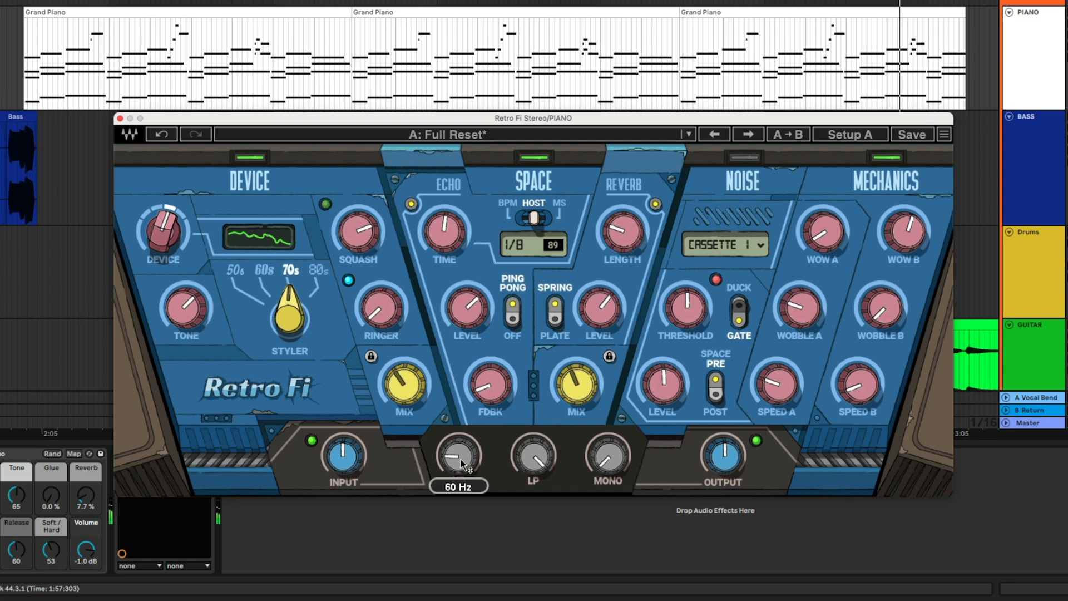
{"action": "left_click_drag", "start_coordinate": [460, 459], "coordinate": [461, 450]}
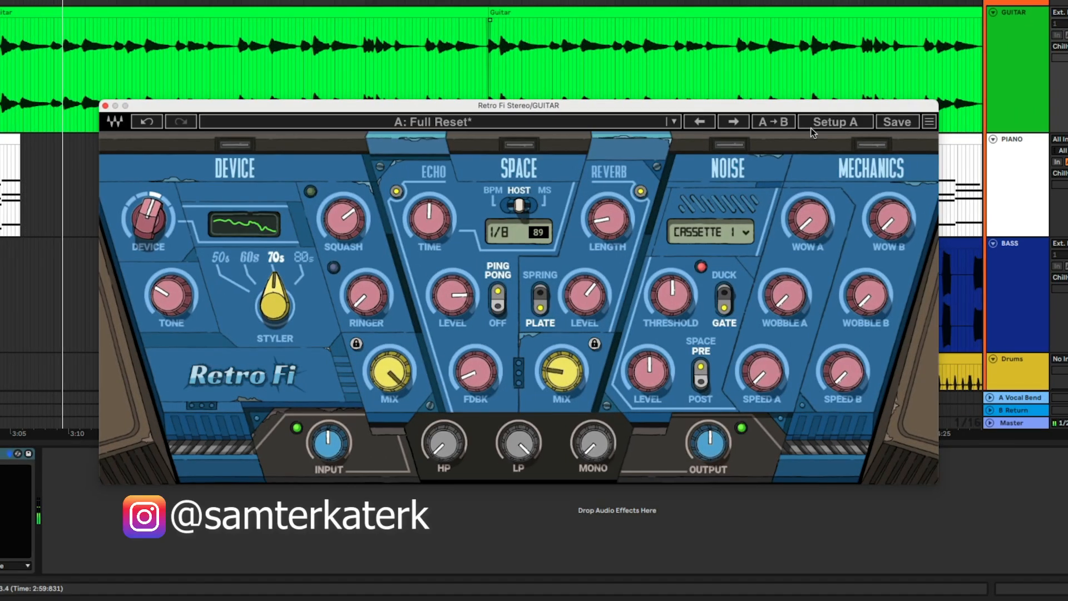
Enable the Device section on the guitar, shift the Device selection slightly back, and lower its Mix to about 79%.
{"action": "left_click", "coordinate": [234, 145]}
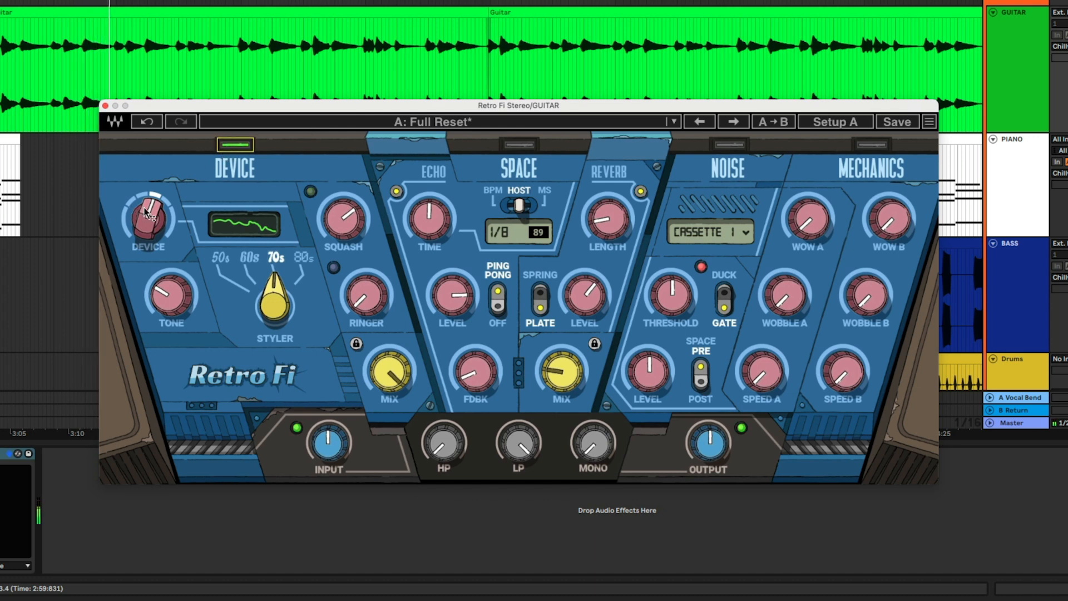
{"action": "left_click_drag", "start_coordinate": [145, 211], "coordinate": [146, 220]}
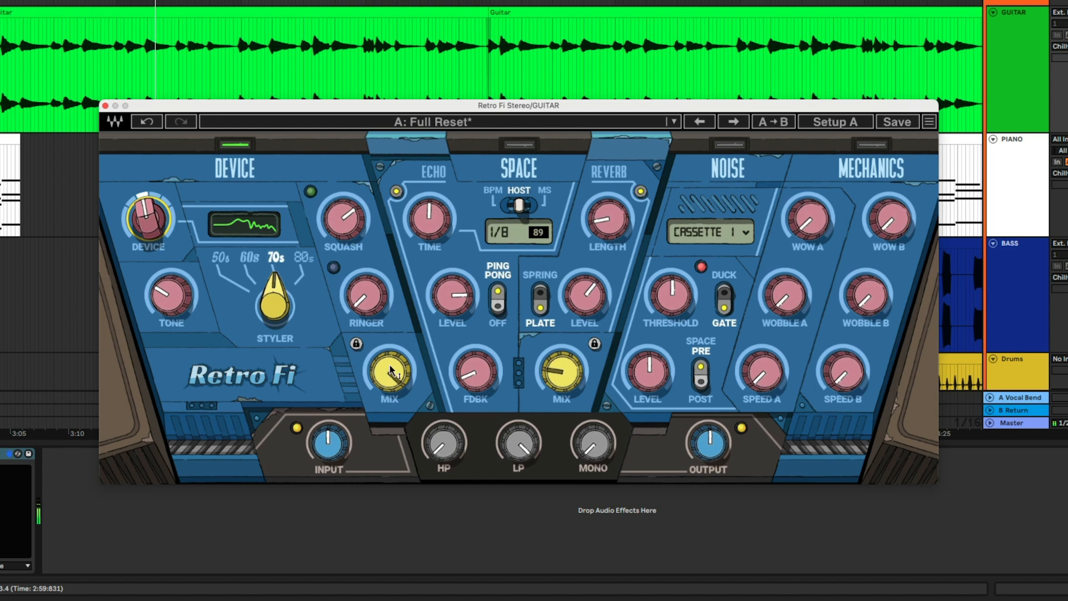
{"action": "left_click_drag", "start_coordinate": [389, 371], "coordinate": [390, 368]}
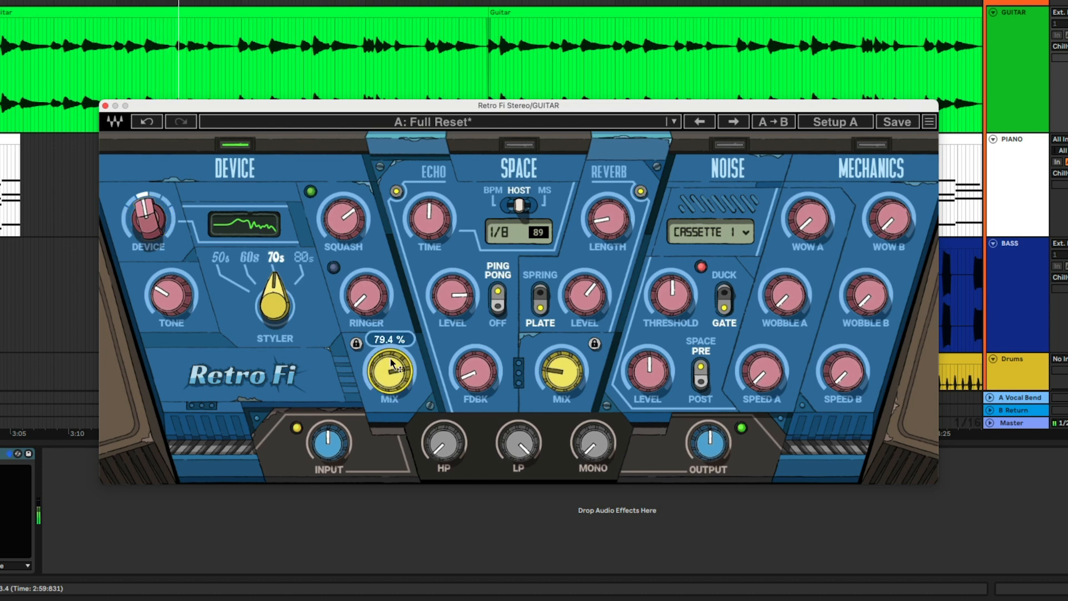
Bring the guitar's low-pass and high-pass filters to around midway, and enable Space with its Mix at about 34%.
{"action": "left_click_drag", "start_coordinate": [518, 446], "coordinate": [519, 464]}
{"action": "left_click_drag", "start_coordinate": [443, 445], "coordinate": [443, 433]}
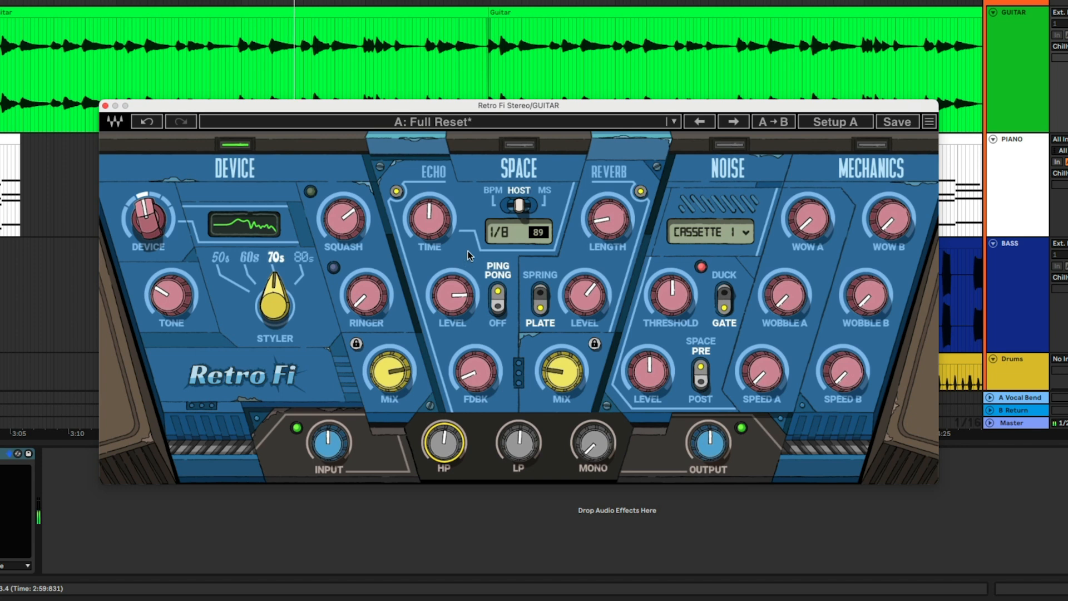
{"action": "left_click", "coordinate": [519, 145]}
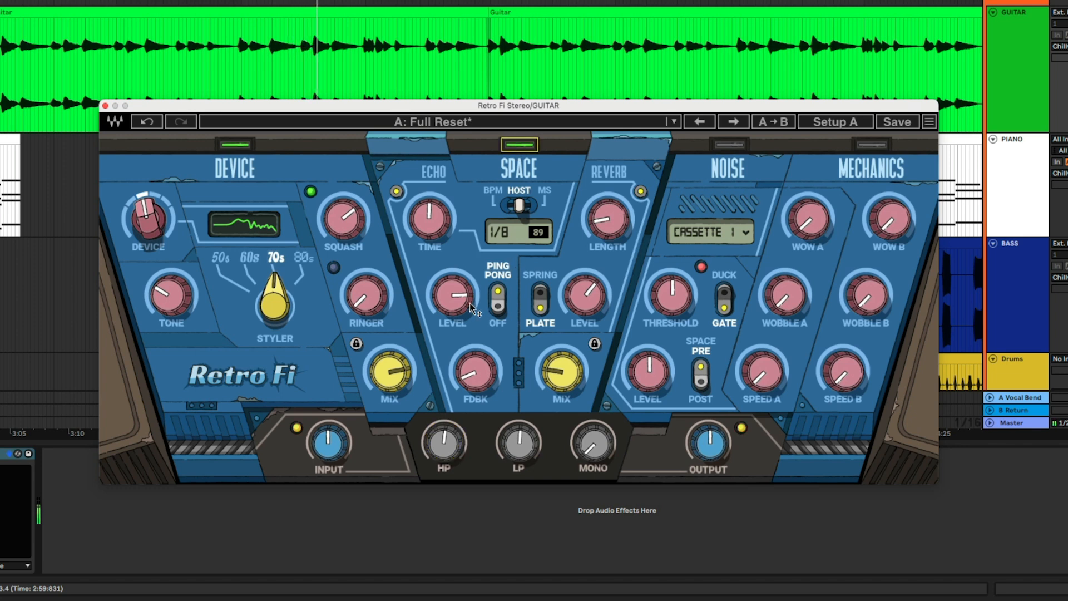
{"action": "left_click_drag", "start_coordinate": [562, 372], "coordinate": [558, 367]}
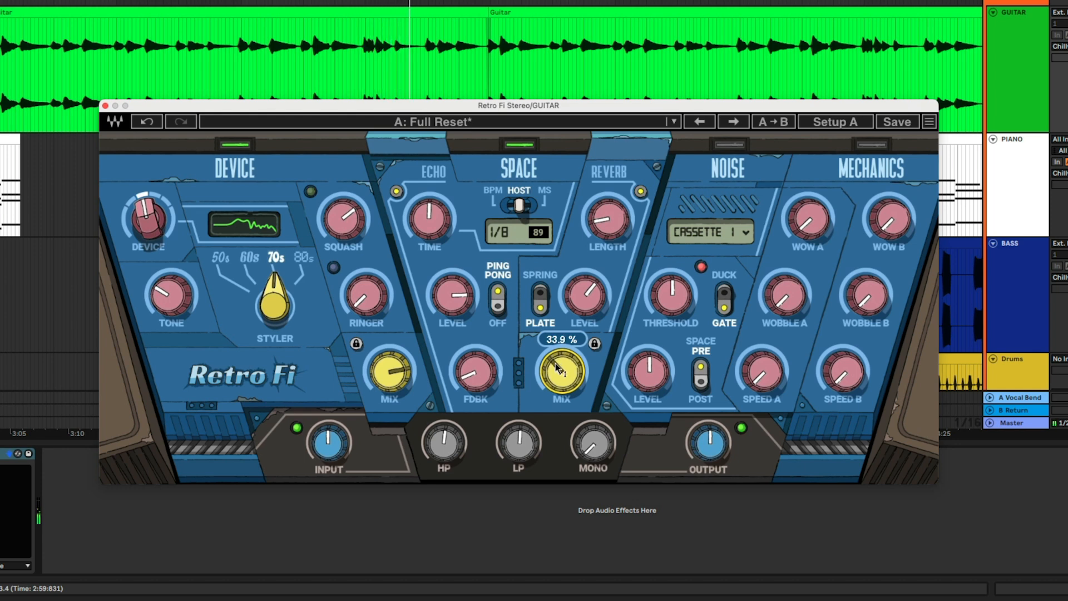
Enable Mechanics on the guitar, raise Wow B past halfway and Speed B to 3.0, and add slight amounts of Wow A and Speed A.
{"action": "left_click", "coordinate": [873, 146]}
{"action": "left_click_drag", "start_coordinate": [897, 217], "coordinate": [896, 189]}
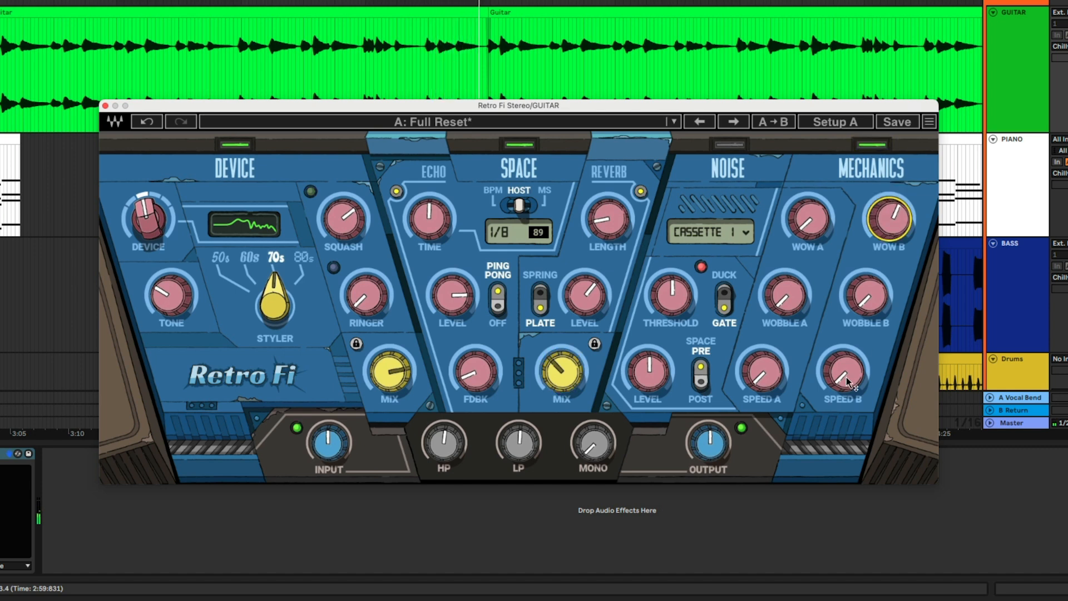
{"action": "left_click_drag", "start_coordinate": [845, 378], "coordinate": [845, 357]}
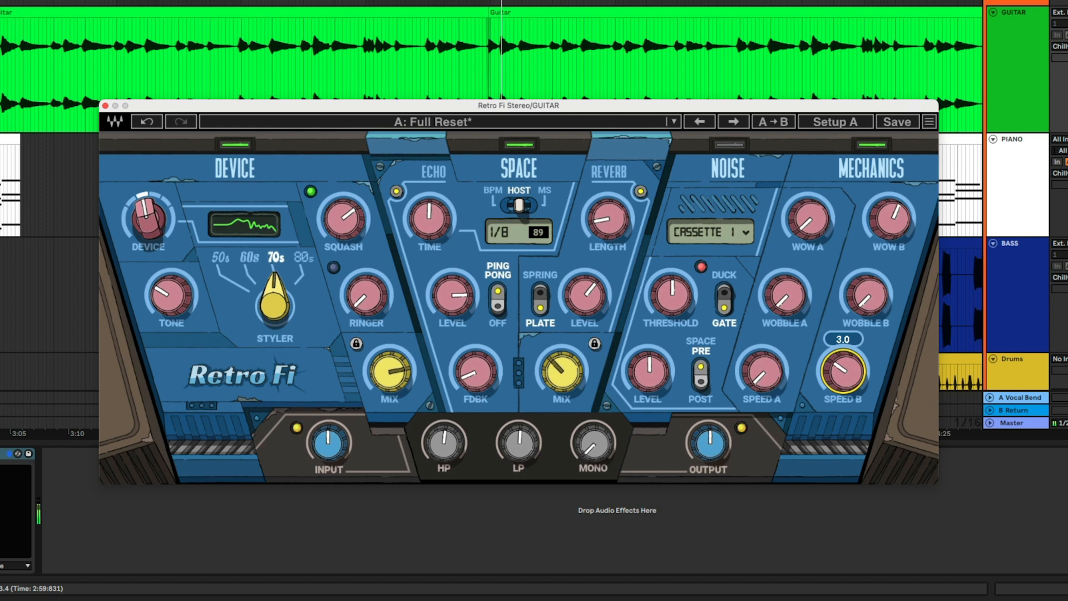
{"action": "left_click_drag", "start_coordinate": [816, 216], "coordinate": [817, 207]}
{"action": "left_click_drag", "start_coordinate": [762, 372], "coordinate": [762, 367]}
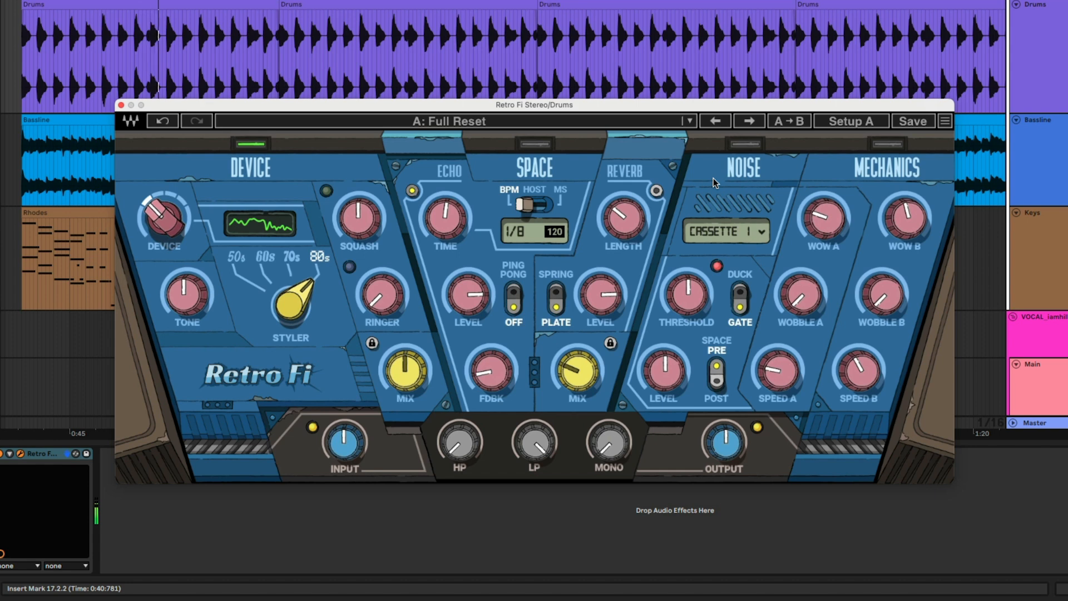
Open the preset browser for the drums and search it for Cassette presets.
{"action": "left_click", "coordinate": [691, 125]}
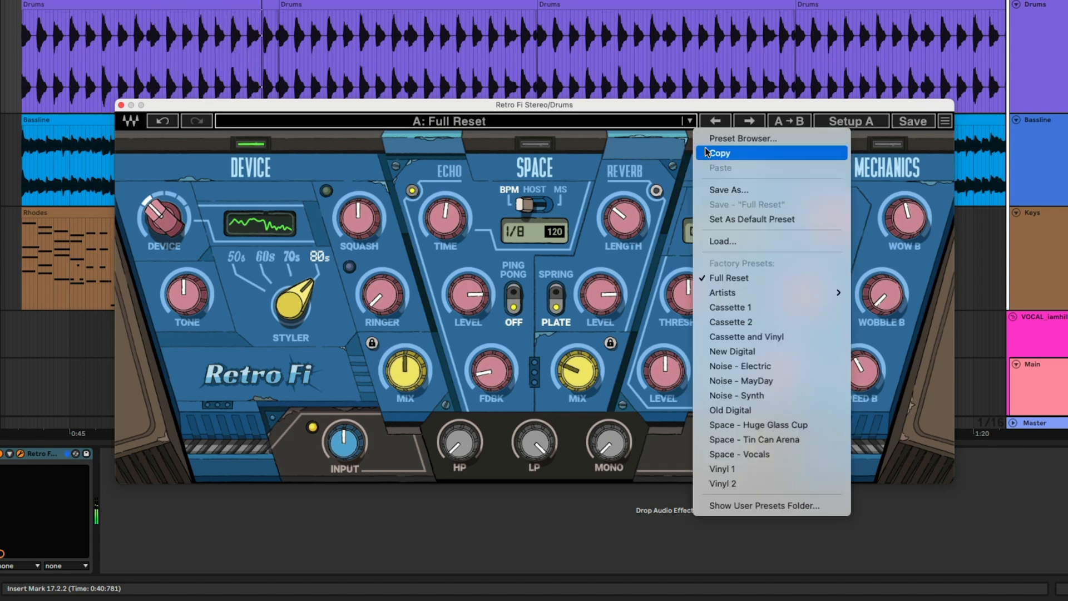
{"action": "mouse_move", "coordinate": [746, 296]}
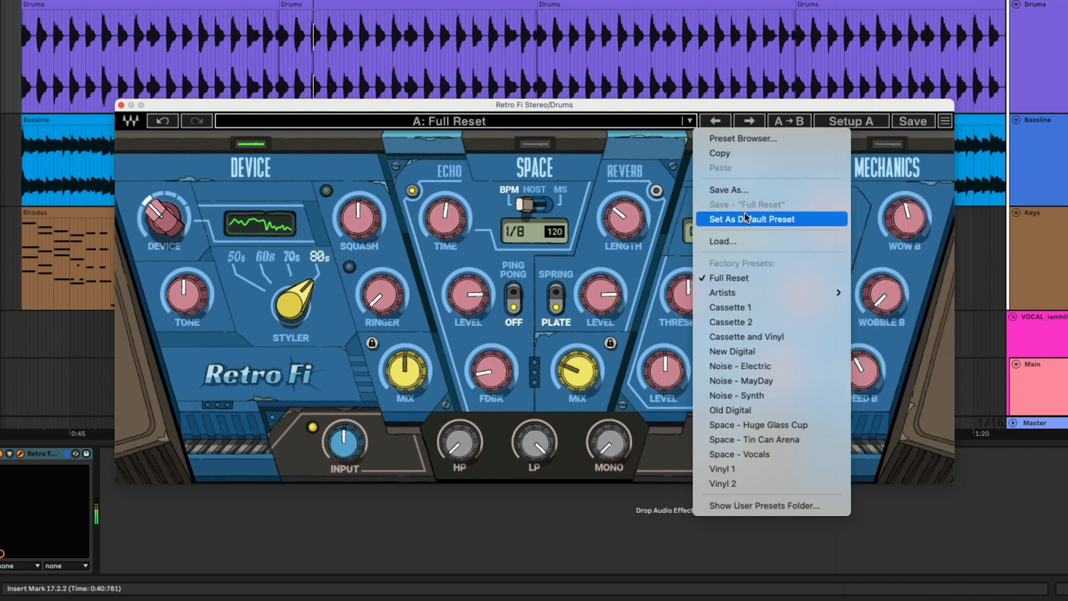
{"action": "left_click", "coordinate": [747, 139]}
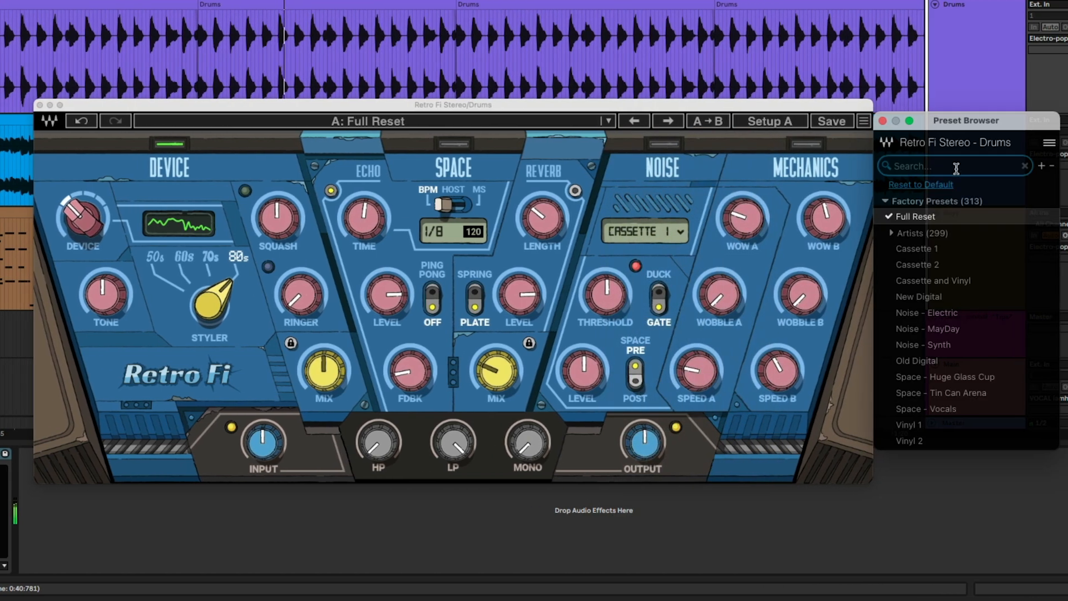
{"action": "type", "text": "cassette"}
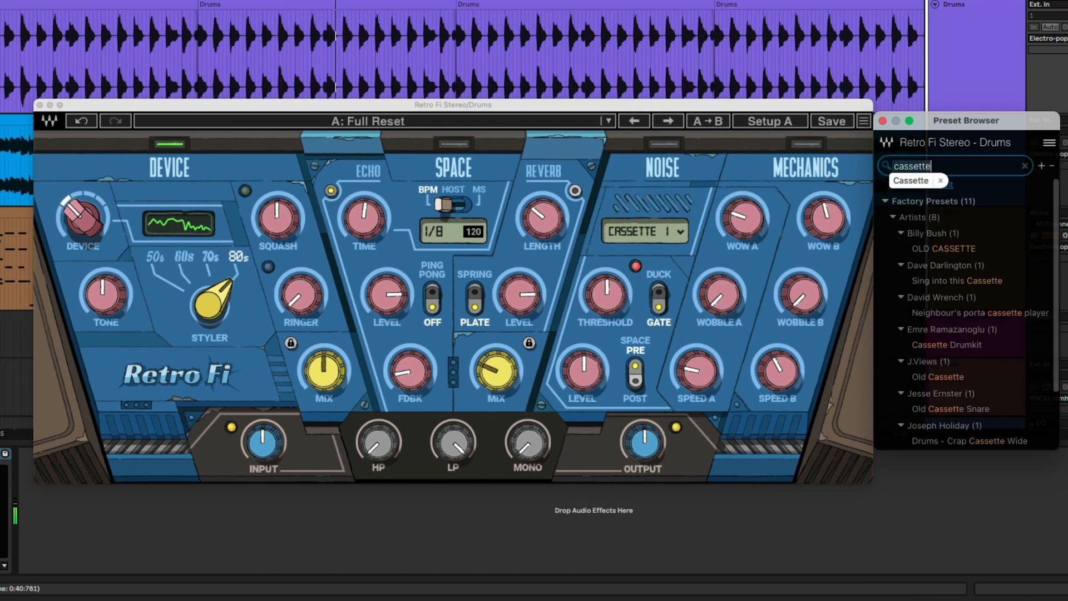
{"action": "left_click", "coordinate": [928, 181]}
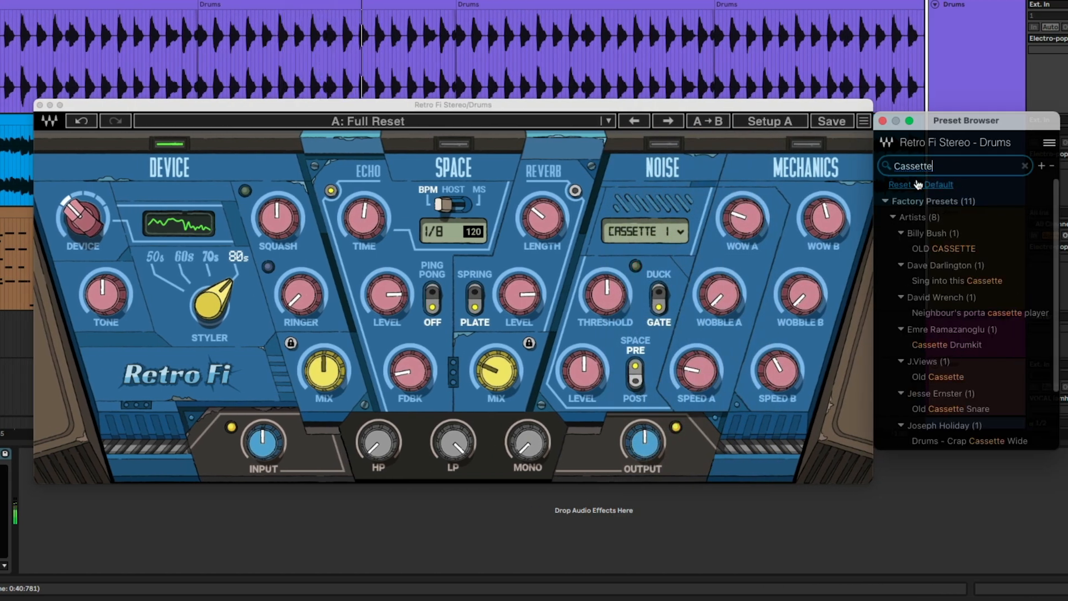
Audition the OLD CASSETTE, Neighbour's porta cassette player and Old Cassette presets on the drums.
{"action": "left_click", "coordinate": [943, 250]}
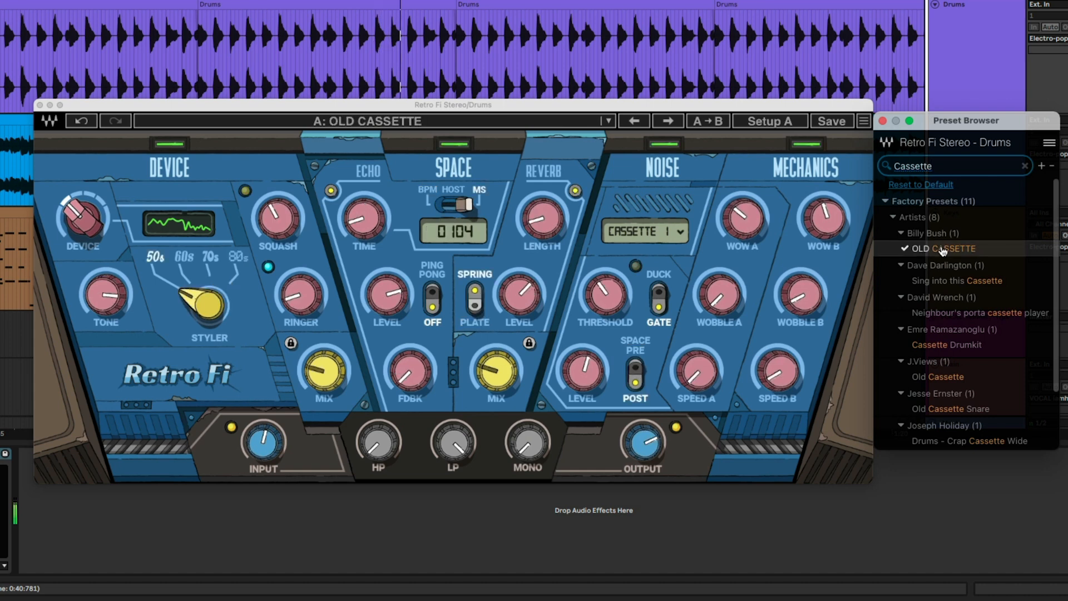
{"action": "left_click", "coordinate": [945, 314]}
{"action": "scroll", "coordinate": [945, 317], "scroll_direction": "down", "scroll_amount": 3}
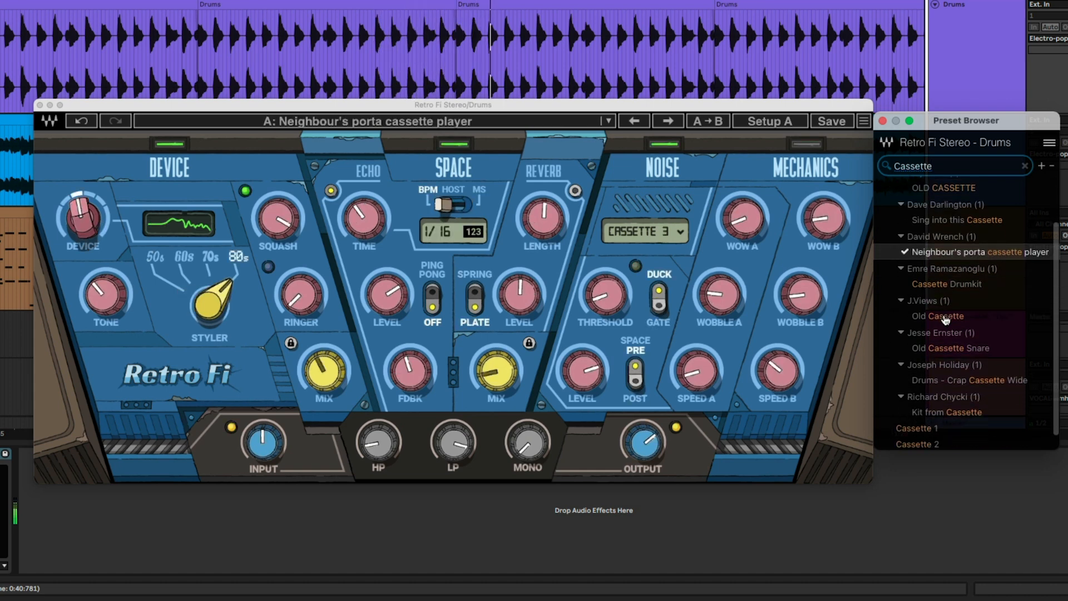
{"action": "left_click", "coordinate": [946, 316]}
{"action": "scroll", "coordinate": [944, 318], "scroll_direction": "down", "scroll_amount": 1}
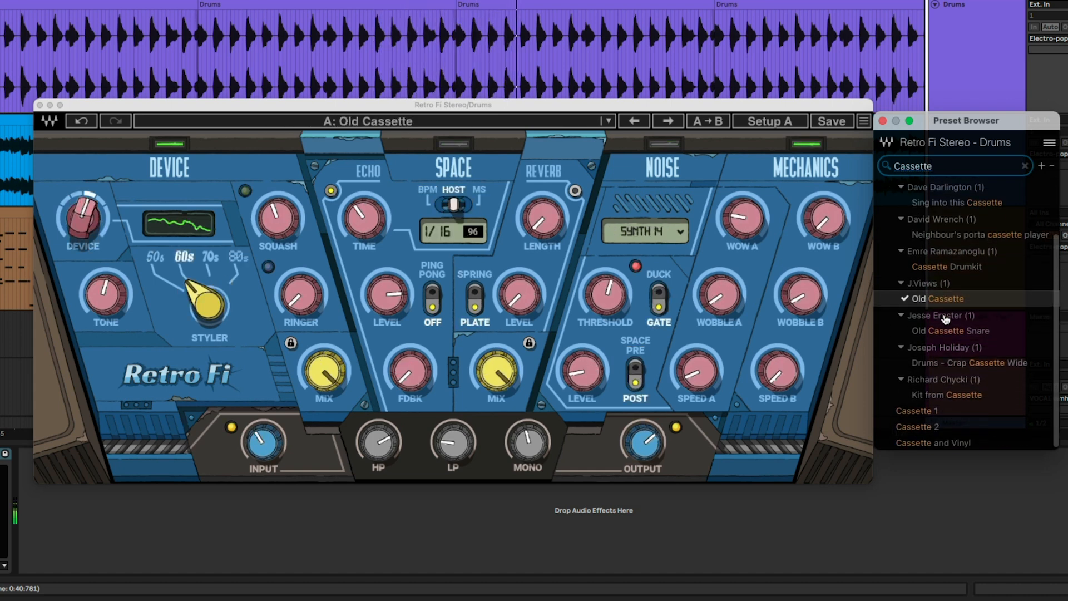
Load the Cassette 1 preset on the drums, raise the Noise Level to about -20 dB, and adjust the Noise Threshold.
{"action": "left_click", "coordinate": [919, 411]}
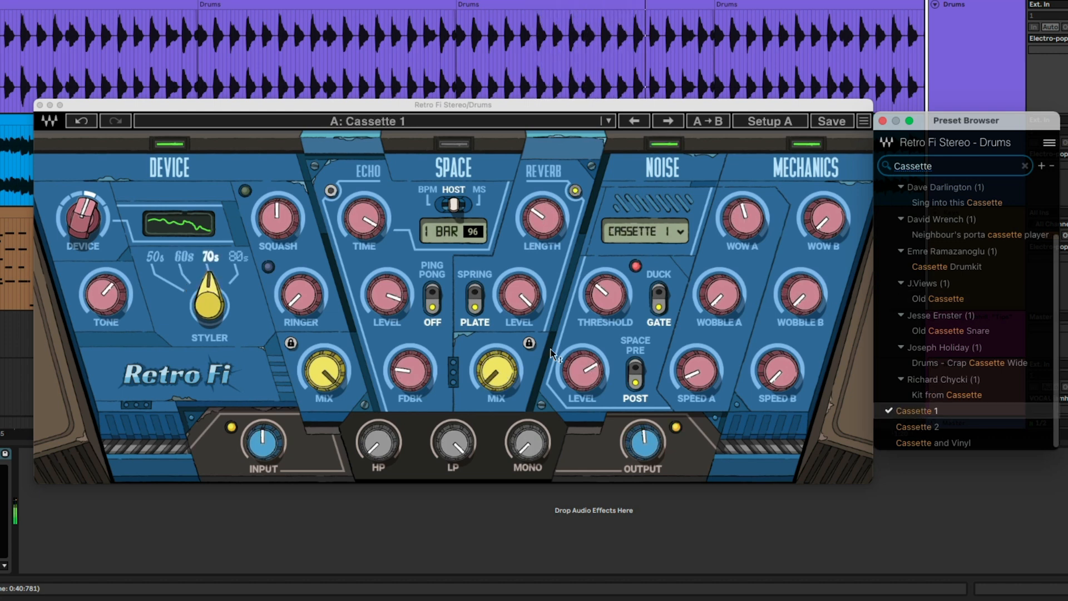
{"action": "left_click_drag", "start_coordinate": [588, 368], "coordinate": [589, 357]}
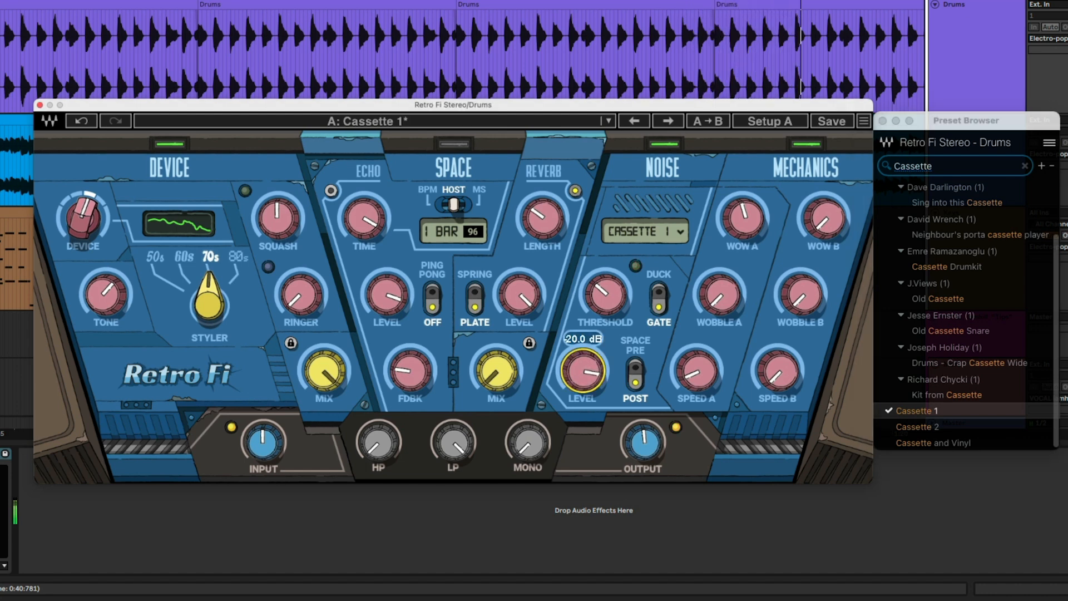
{"action": "left_click_drag", "start_coordinate": [588, 354], "coordinate": [588, 354]}
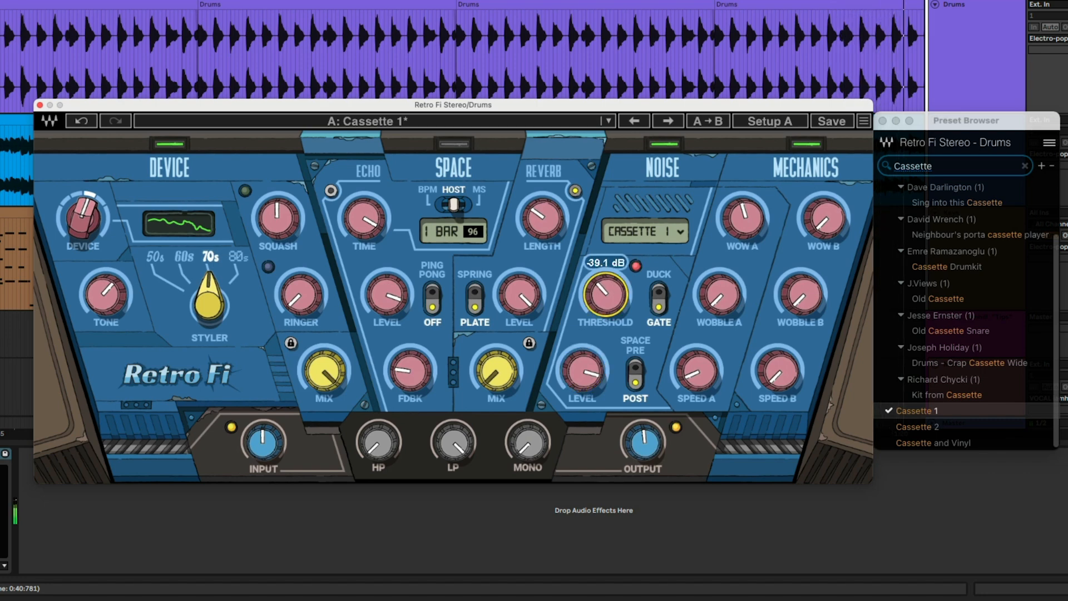
{"action": "left_click_drag", "start_coordinate": [606, 295], "coordinate": [605, 288]}
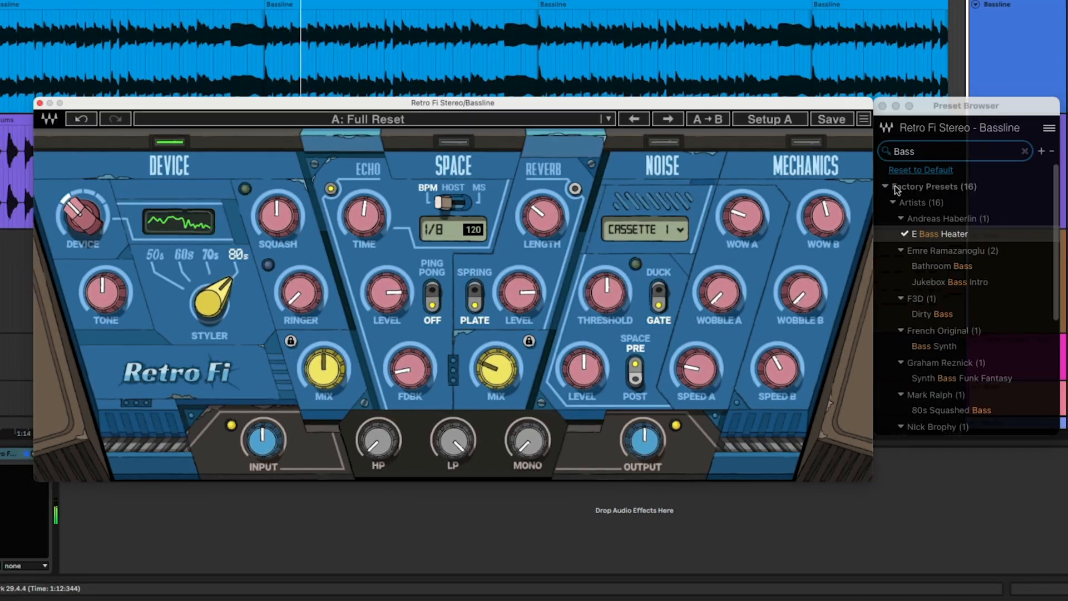
Audition the Bathroom Bass, Dirty Bass, Bass Synth and Synth Bass Funk Fantasy presets on the bassline.
{"action": "left_click", "coordinate": [944, 267]}
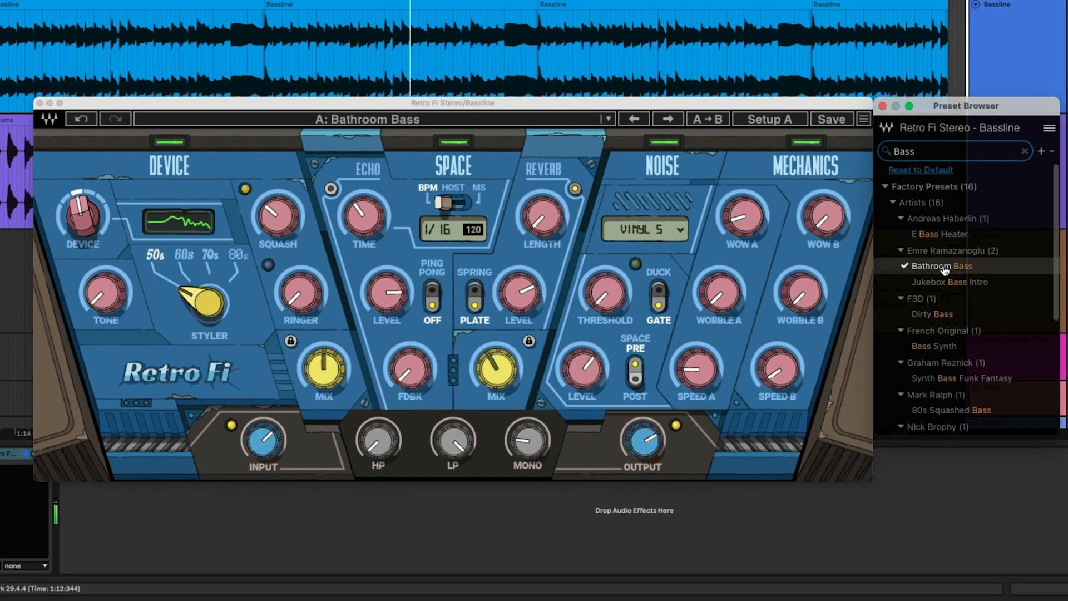
{"action": "left_click", "coordinate": [938, 315]}
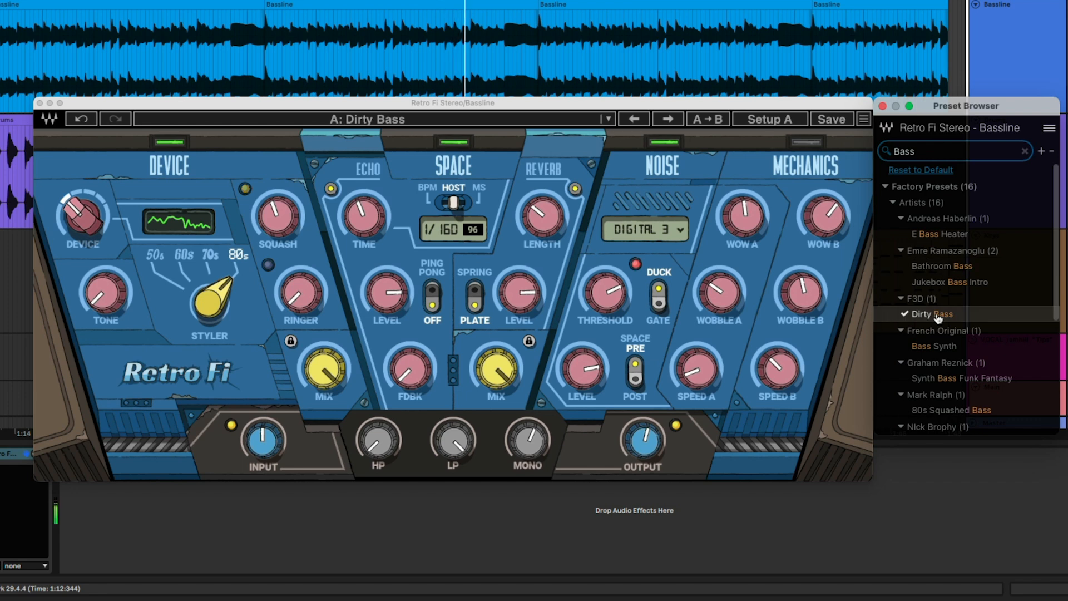
{"action": "scroll", "coordinate": [937, 315], "scroll_direction": "down", "scroll_amount": 3}
{"action": "left_click", "coordinate": [938, 298]}
{"action": "scroll", "coordinate": [938, 300], "scroll_direction": "down", "scroll_amount": 1}
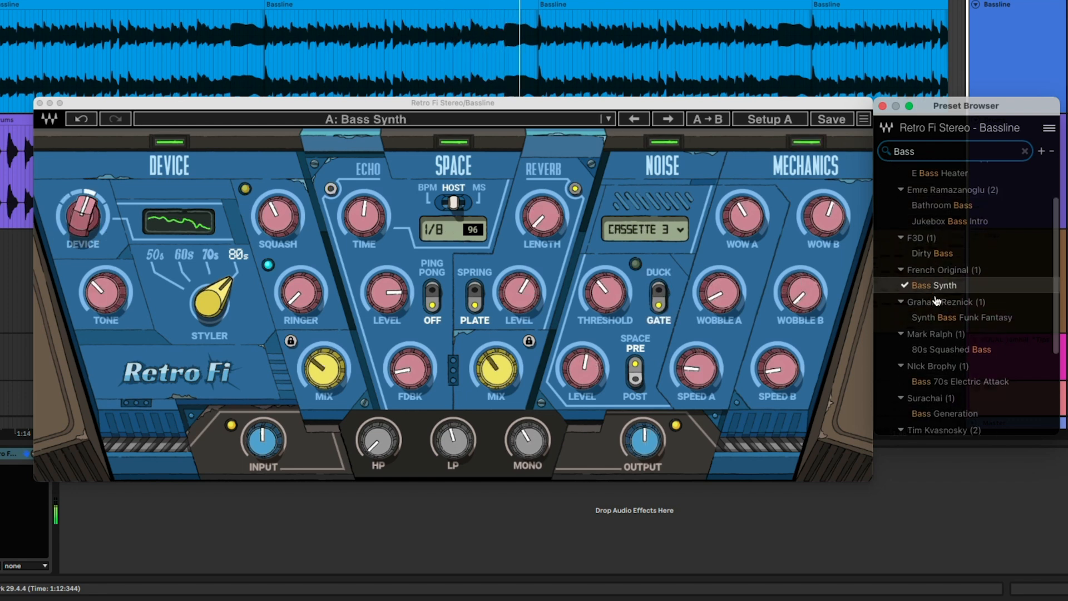
{"action": "left_click", "coordinate": [938, 317]}
Load the 80s Squashed Bass preset on the bassline and lower its Device Mix.
{"action": "scroll", "coordinate": [938, 317], "scroll_direction": "down", "scroll_amount": 4}
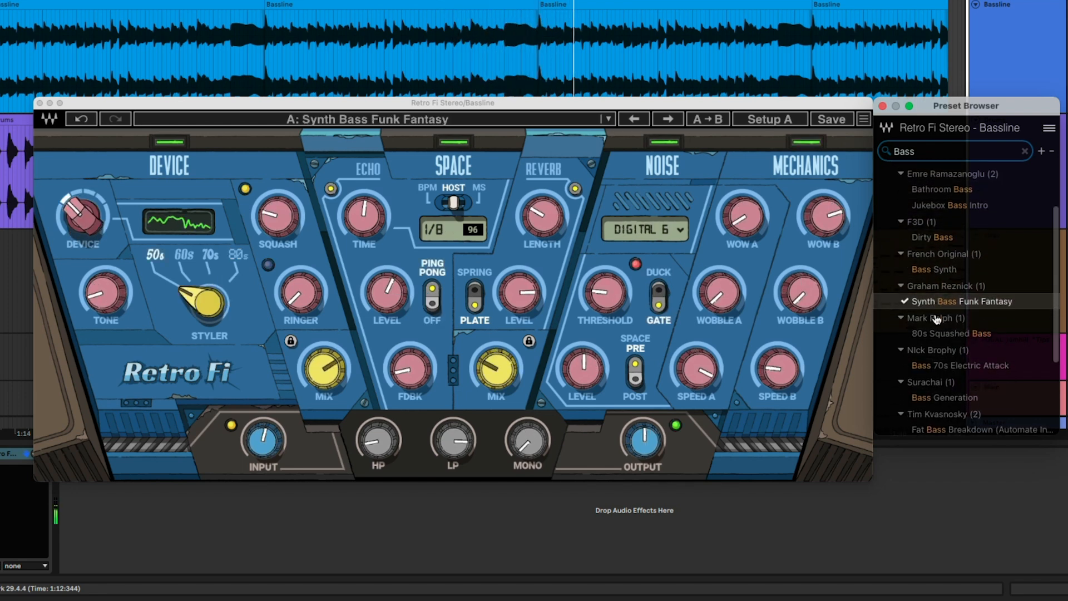
{"action": "left_click", "coordinate": [950, 285]}
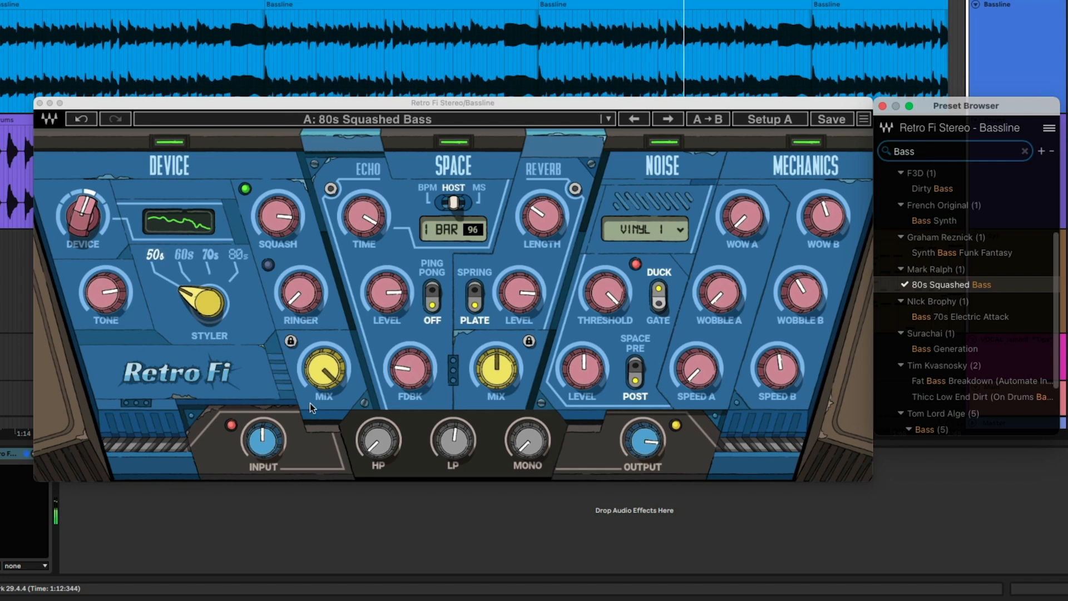
{"action": "left_click_drag", "start_coordinate": [323, 370], "coordinate": [324, 384]}
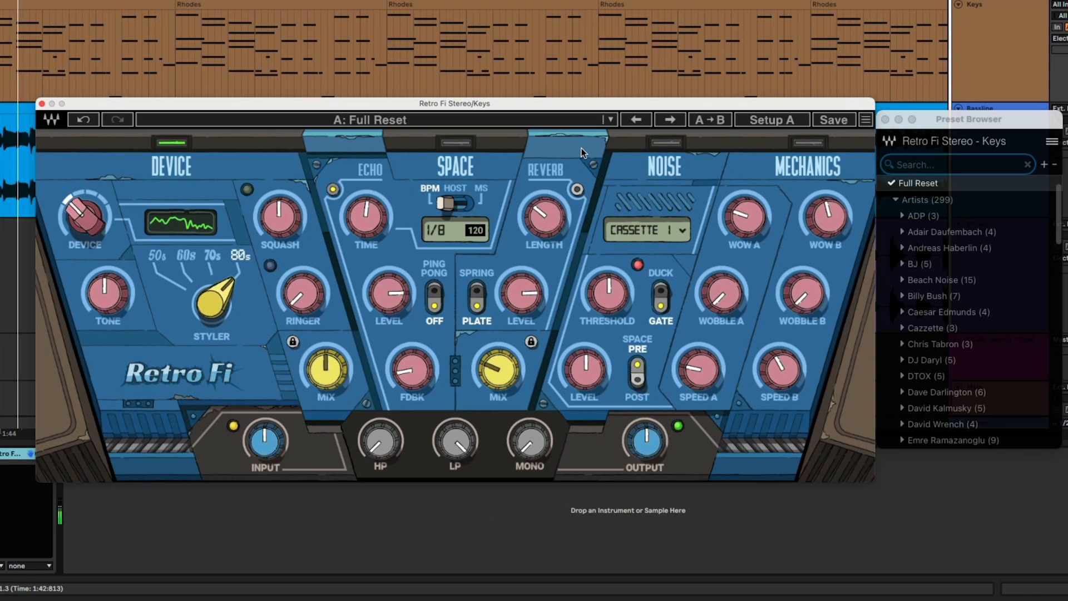
Search the preset browser for Retro presets for the keys.
{"action": "left_click", "coordinate": [917, 163]}
{"action": "type", "text": "retro"}
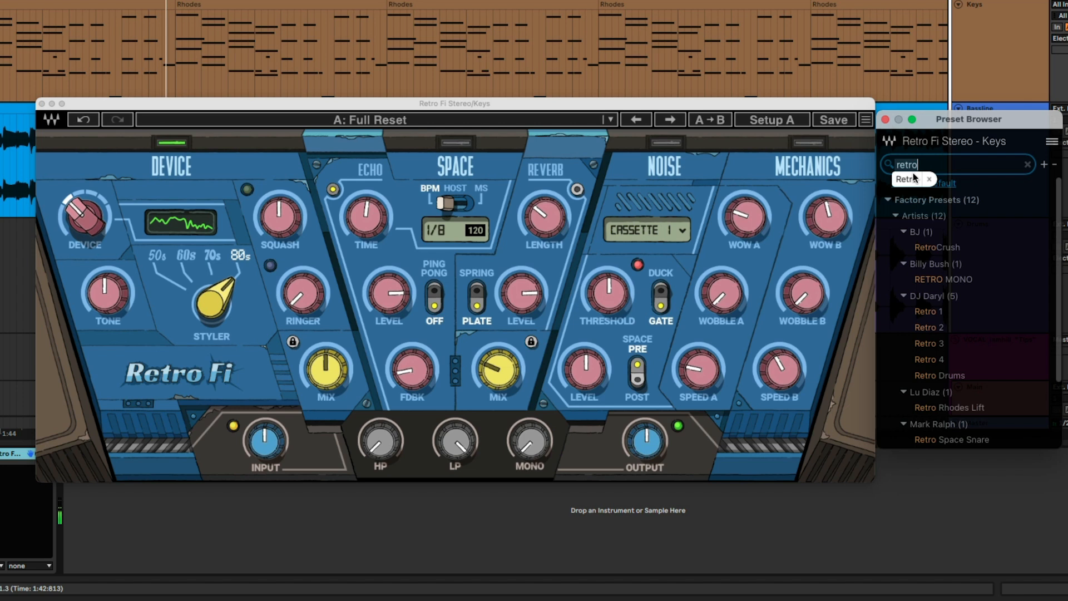
{"action": "left_click", "coordinate": [913, 178]}
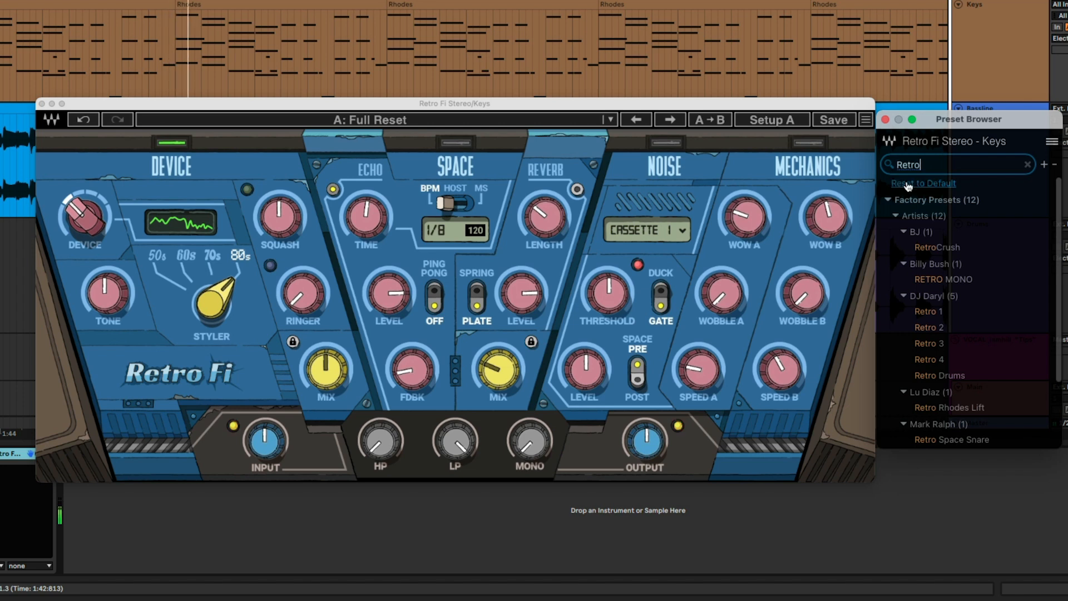
Audition the RetroCrush, RETRO MONO, Retro 1, Retro 3 and Retro Space Snare presets on the keys.
{"action": "left_click", "coordinate": [928, 248]}
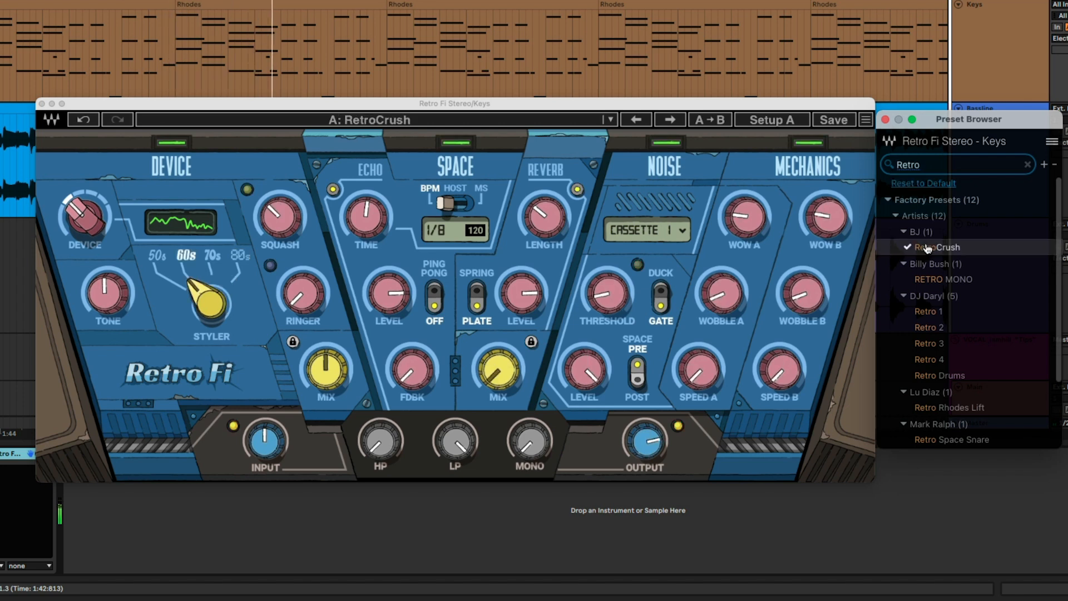
{"action": "left_click", "coordinate": [930, 280]}
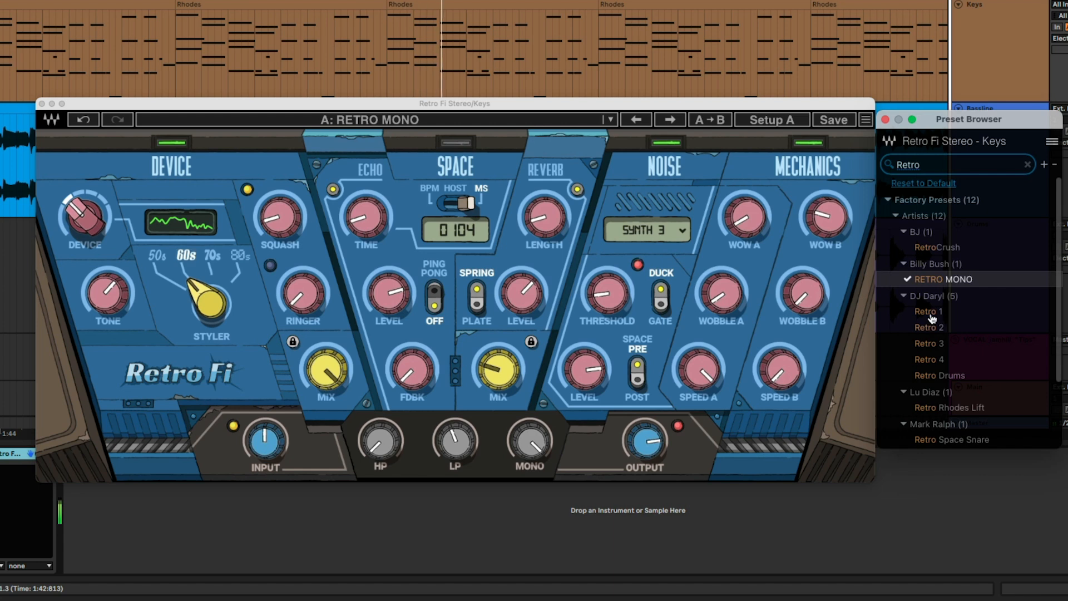
{"action": "left_click", "coordinate": [932, 313]}
{"action": "left_click", "coordinate": [928, 345]}
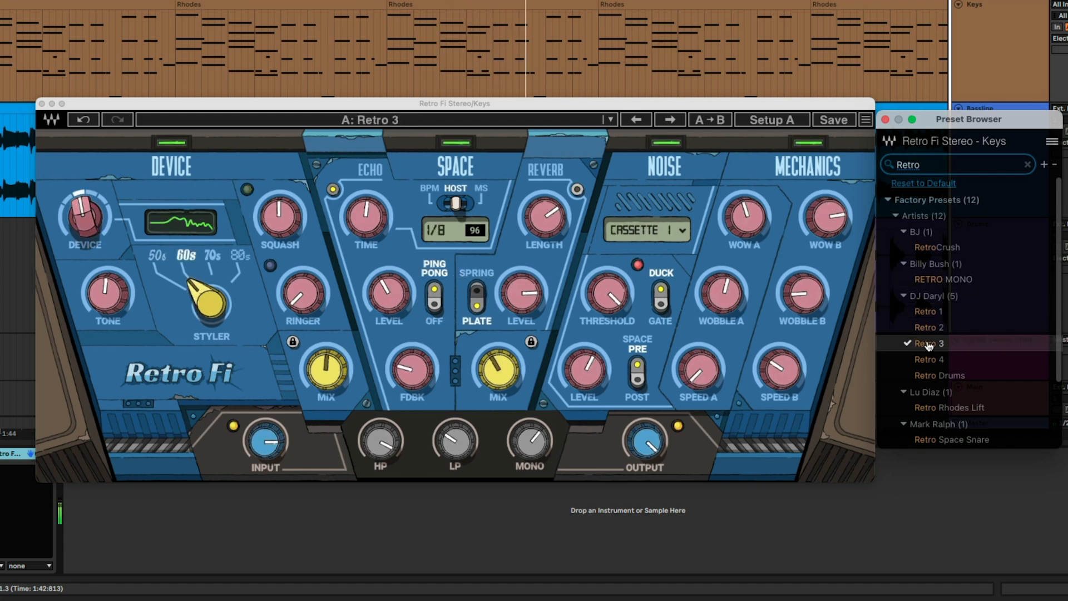
{"action": "left_click", "coordinate": [946, 440]}
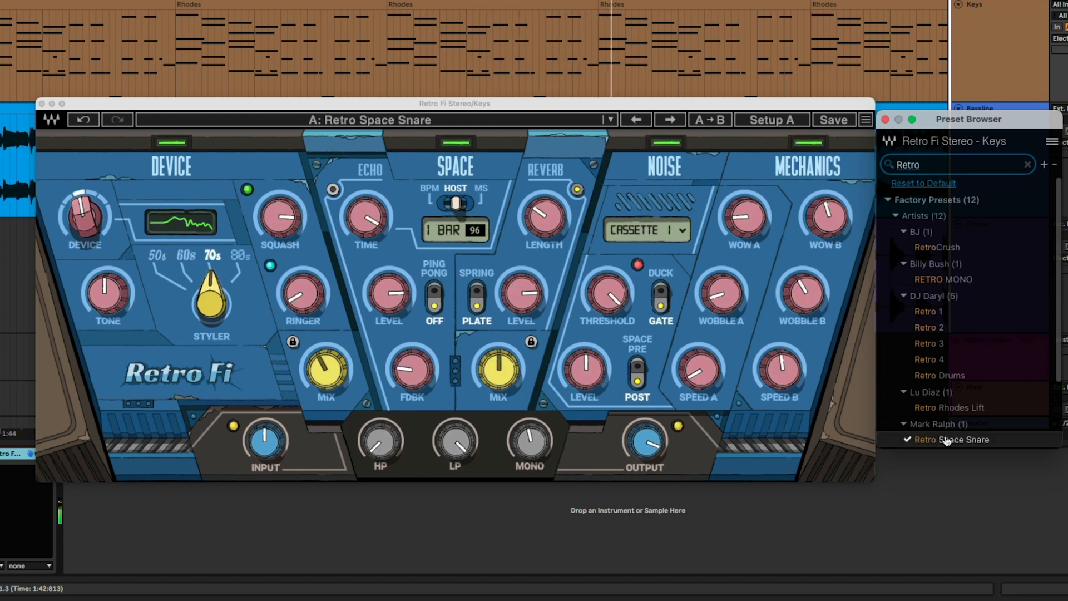
Load the Retro Rhodes Lift preset on the keys.
{"action": "left_click", "coordinate": [940, 409]}
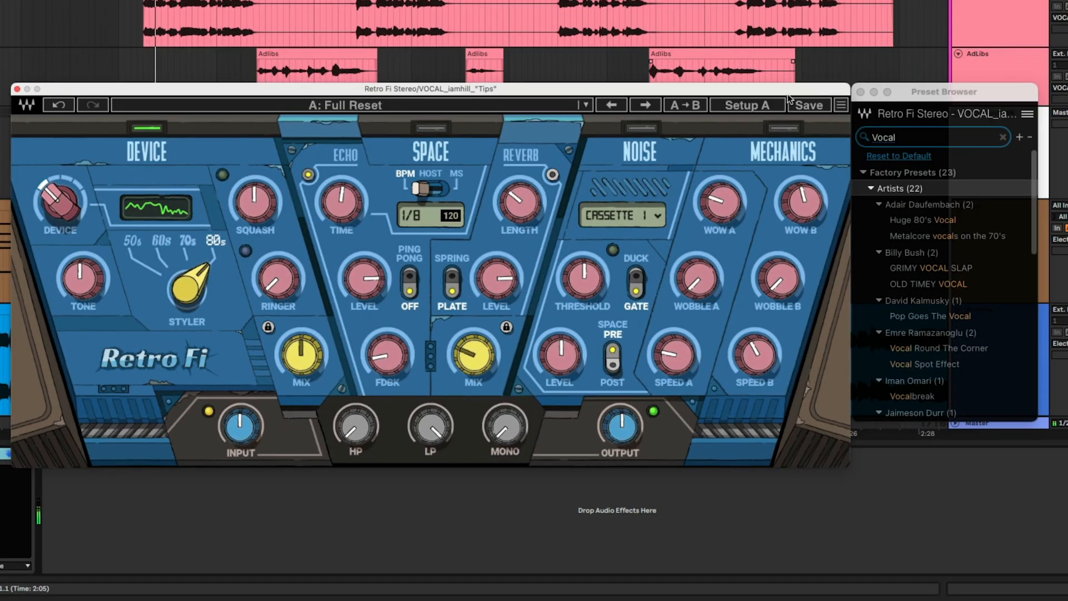
Load the Huge 80's Vocal preset on the vocal track.
{"action": "left_click", "coordinate": [929, 218]}
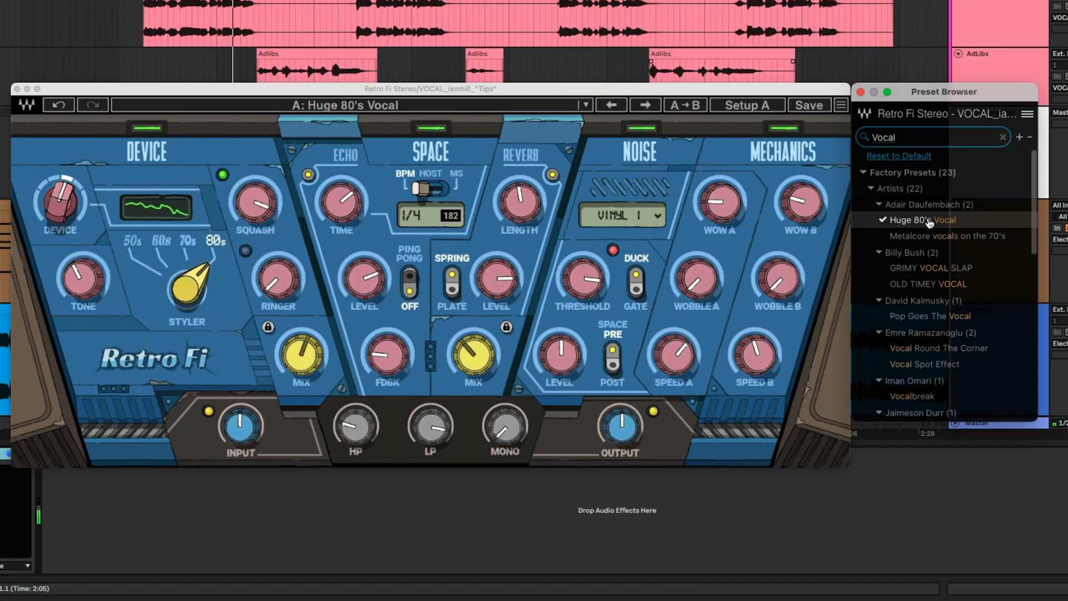
Audition the GRIMY VOCAL SLAP, Vocal Round The Corner, Vocalbreak and Spendy Vocal presets on the vocal track.
{"action": "left_click", "coordinate": [927, 270]}
{"action": "scroll", "coordinate": [928, 271], "scroll_direction": "down", "scroll_amount": 5}
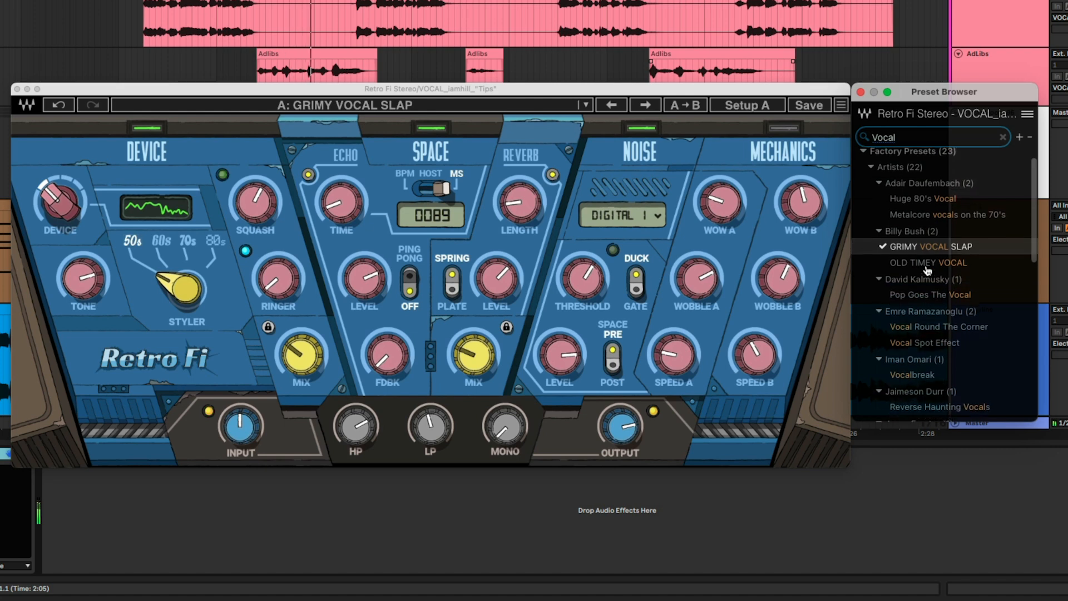
{"action": "left_click", "coordinate": [927, 270]}
{"action": "scroll", "coordinate": [926, 273], "scroll_direction": "down", "scroll_amount": 3}
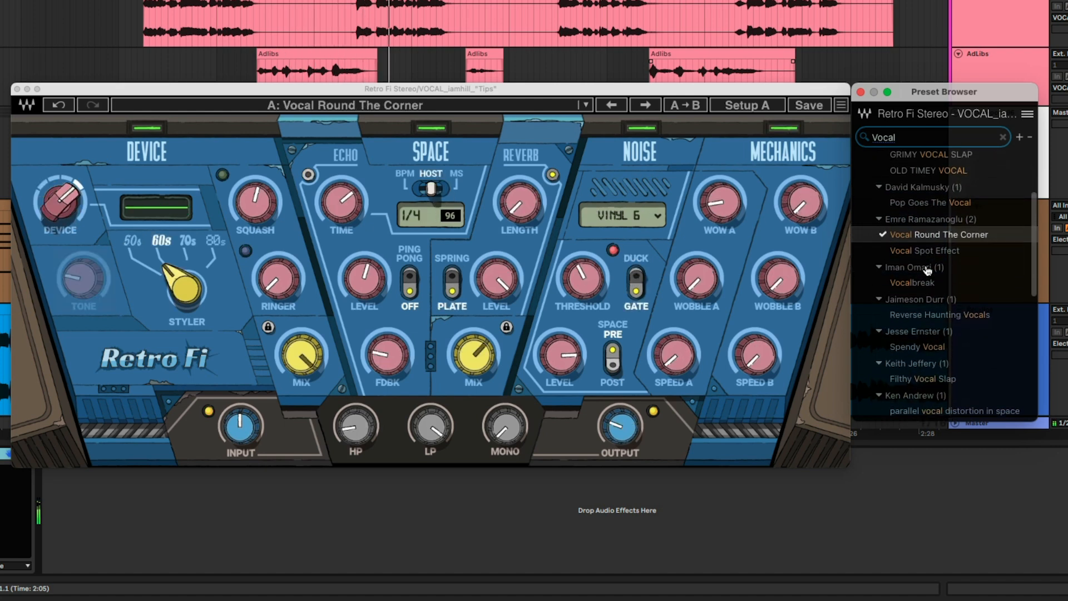
{"action": "left_click", "coordinate": [924, 275]}
{"action": "scroll", "coordinate": [924, 276], "scroll_direction": "down", "scroll_amount": 4}
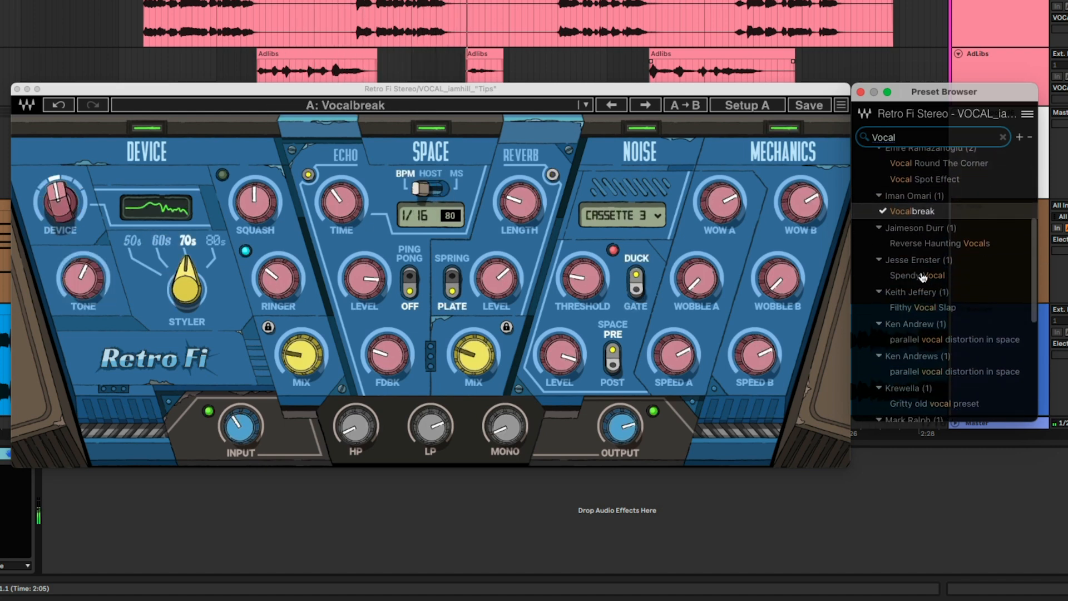
{"action": "left_click", "coordinate": [923, 275]}
{"action": "scroll", "coordinate": [923, 276], "scroll_direction": "down", "scroll_amount": 3}
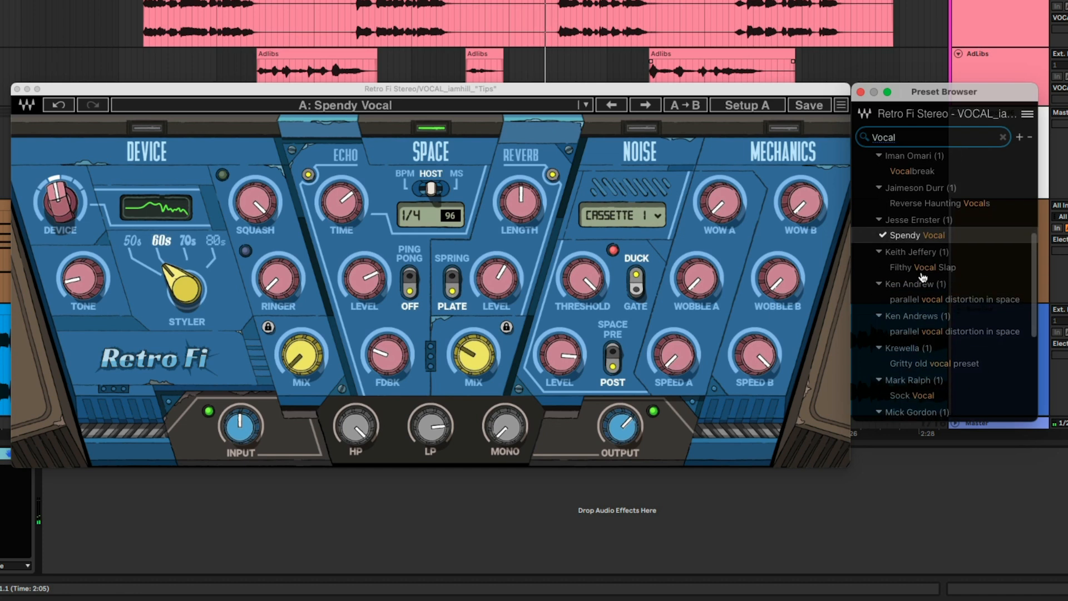
{"action": "scroll", "coordinate": [923, 276], "scroll_direction": "down", "scroll_amount": 1}
{"action": "scroll", "coordinate": [921, 277], "scroll_direction": "down", "scroll_amount": 1}
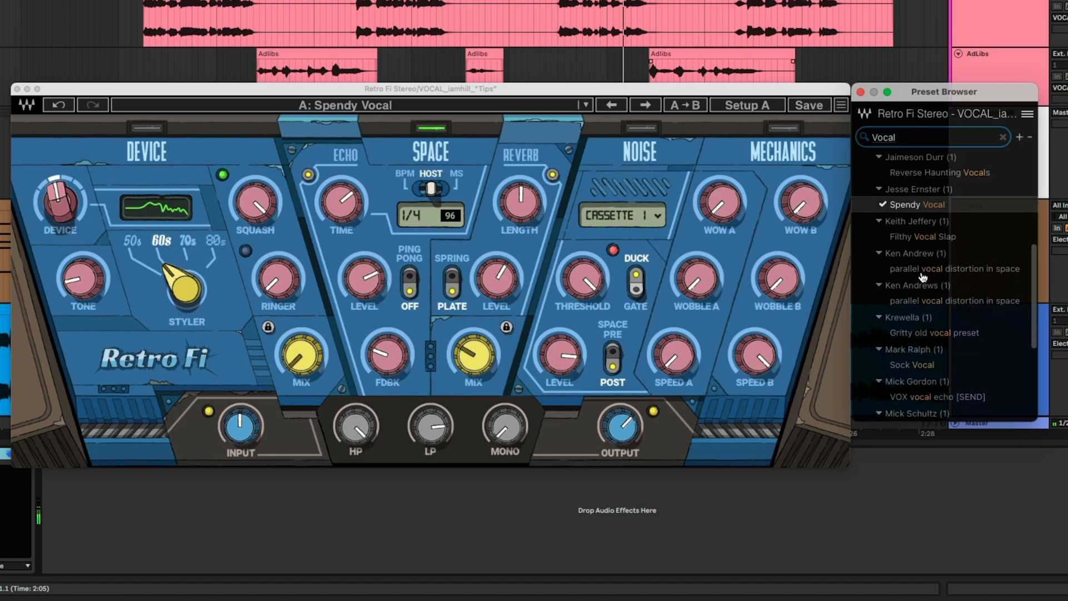
Load the Gritty old vocal preset on the vocal track, reduce the Space mix and adjust the reverb length.
{"action": "left_click", "coordinate": [919, 334]}
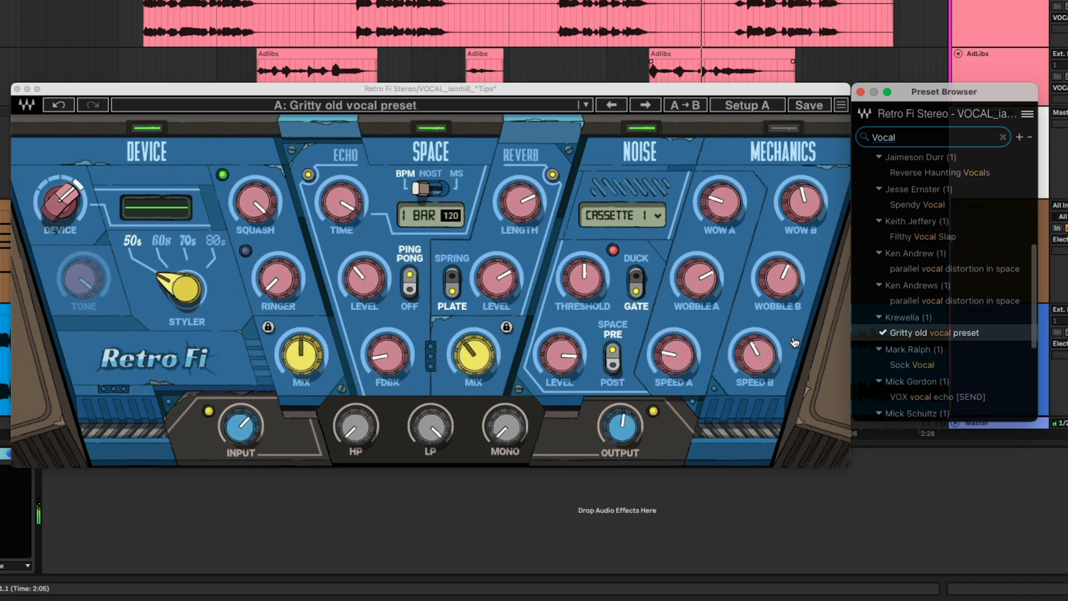
{"action": "left_click_drag", "start_coordinate": [474, 354], "coordinate": [473, 370]}
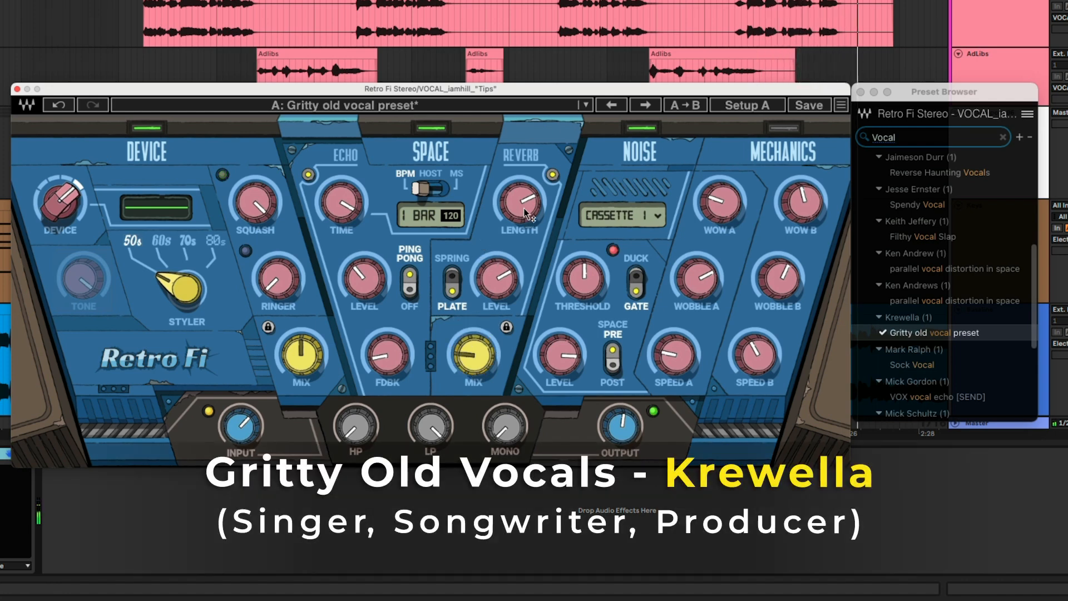
{"action": "left_click_drag", "start_coordinate": [521, 209], "coordinate": [522, 202]}
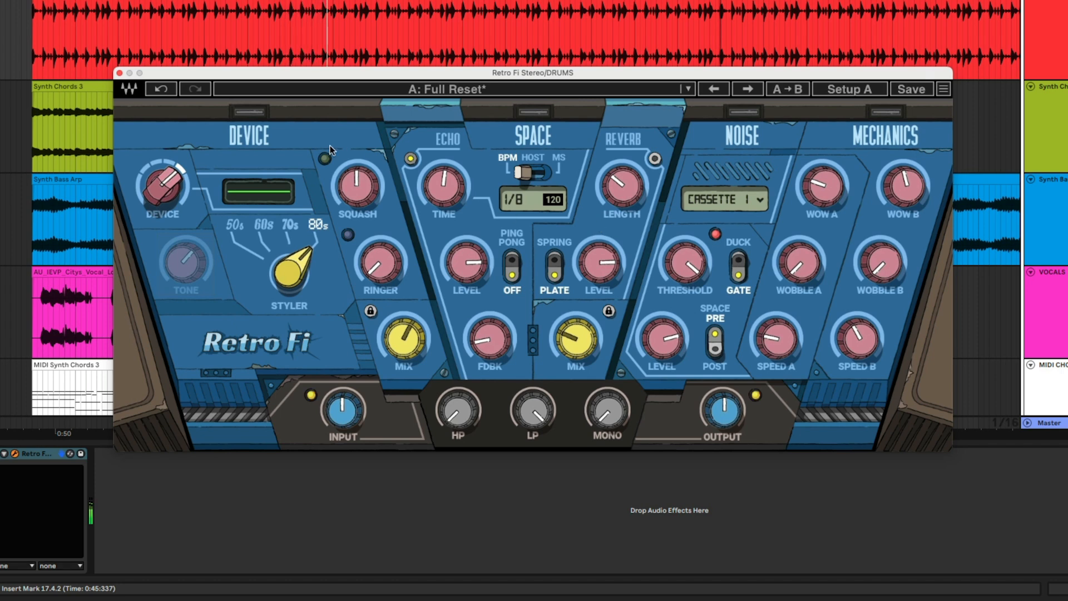
Enable the Device section on the drums, raise the output slightly and choose a different device.
{"action": "left_click", "coordinate": [250, 113]}
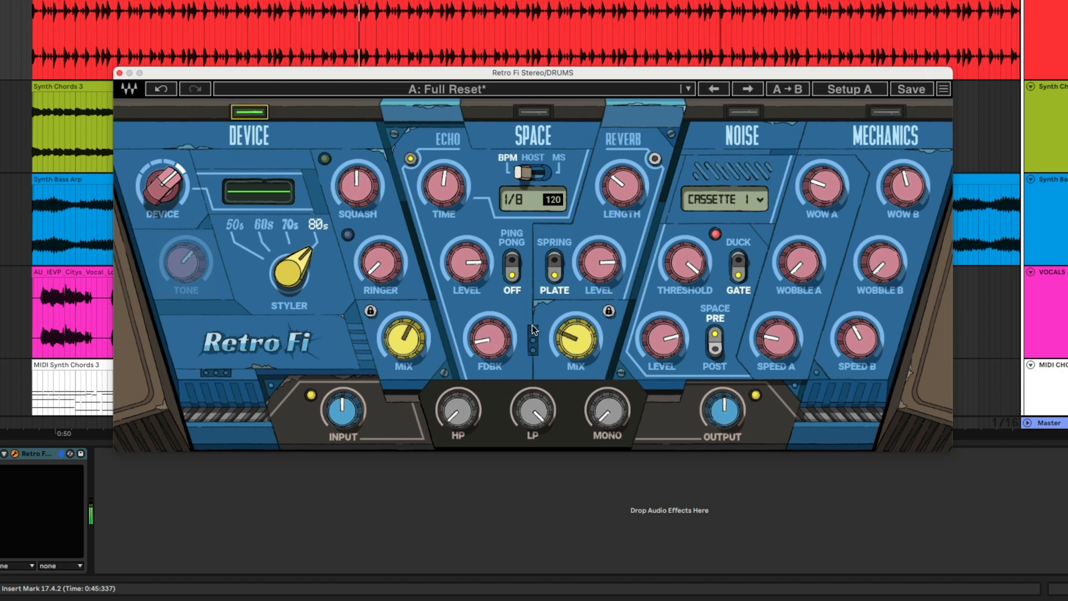
{"action": "left_click_drag", "start_coordinate": [721, 412], "coordinate": [722, 403]}
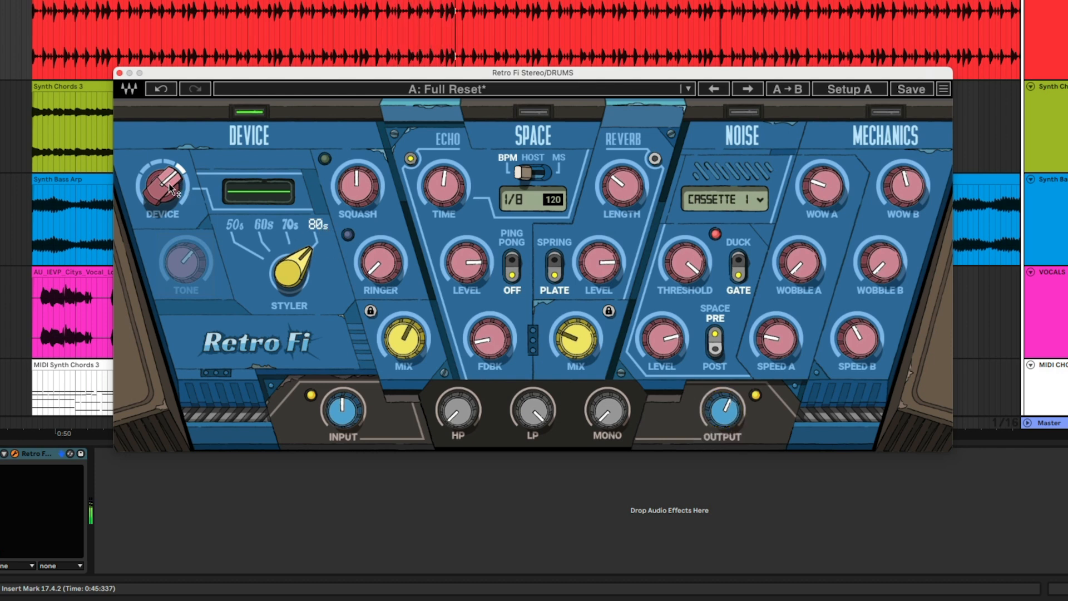
{"action": "mouse_move", "coordinate": [170, 188]}
{"action": "left_mouse_down"}
{"action": "mouse_move", "coordinate": [171, 205]}
{"action": "mouse_move", "coordinate": [170, 196]}
{"action": "left_mouse_up"}
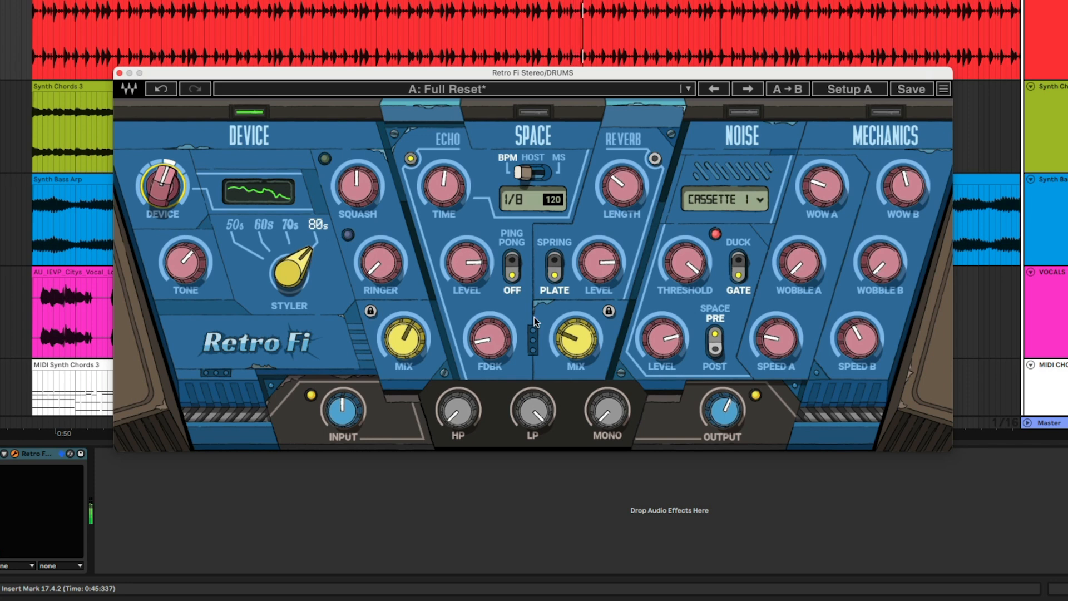
Enable the Noise section on the drums and sweep the gate threshold between -60 and 0 dB.
{"action": "left_click", "coordinate": [744, 111]}
{"action": "left_click_drag", "start_coordinate": [685, 263], "coordinate": [684, 282]}
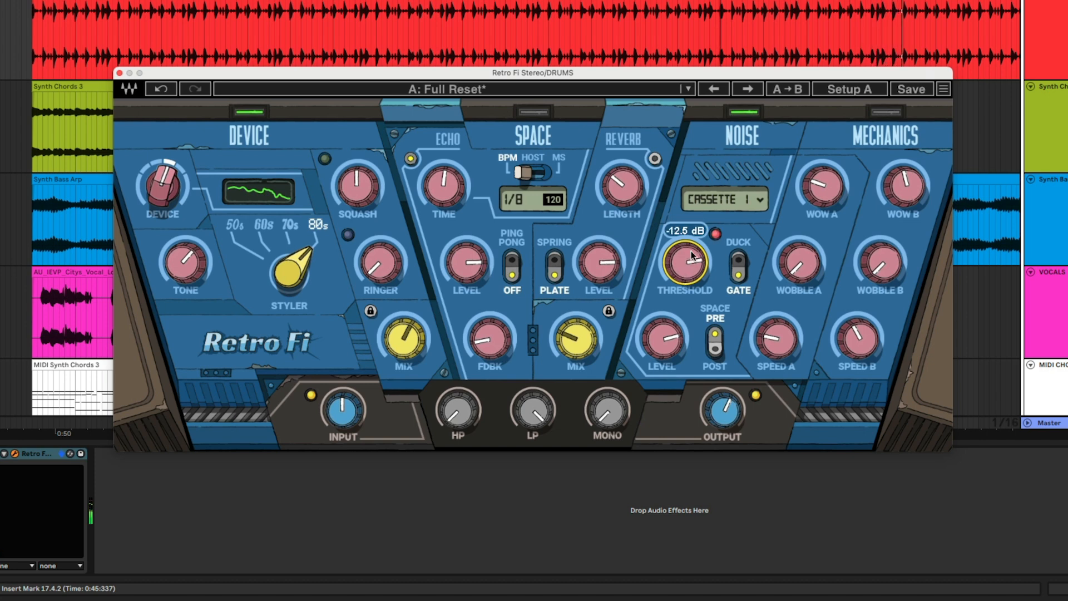
{"action": "scroll", "coordinate": [689, 266], "scroll_direction": "down", "scroll_amount": 6}
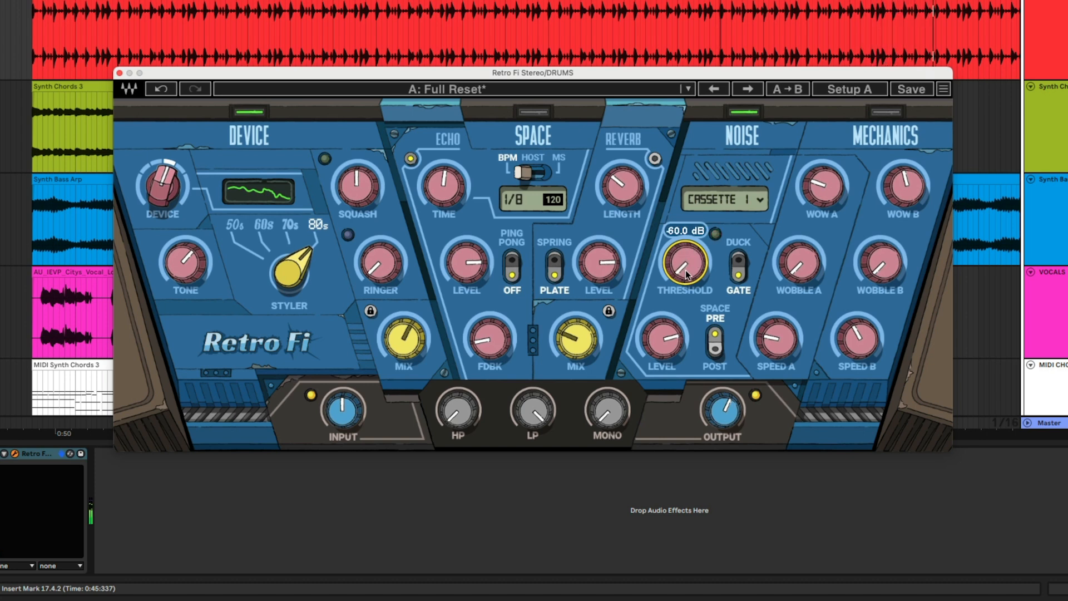
{"action": "scroll", "coordinate": [690, 264], "scroll_direction": "up", "scroll_amount": 15}
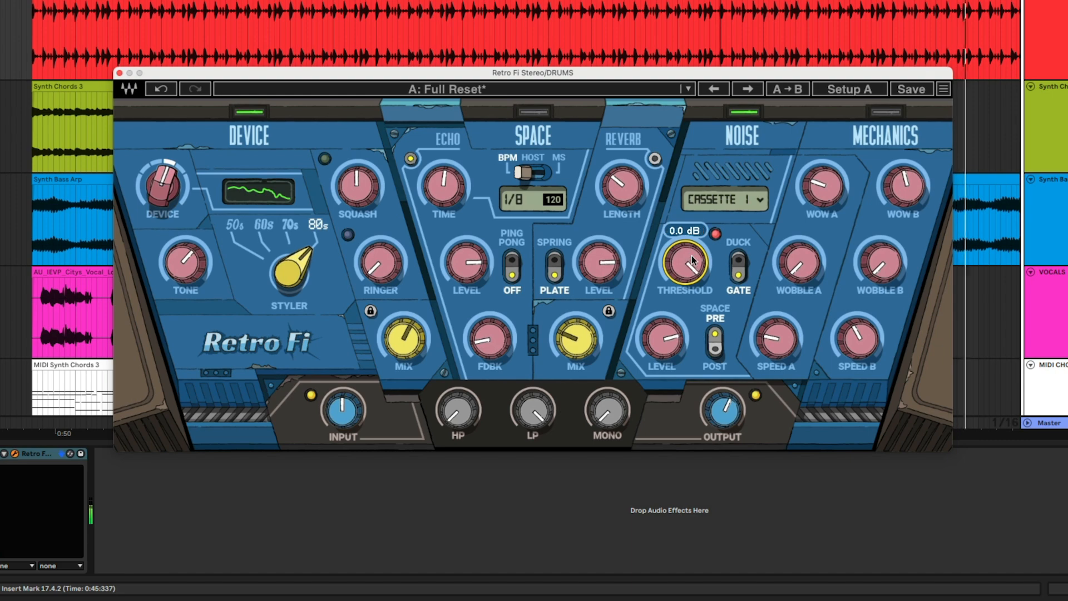
{"action": "scroll", "coordinate": [690, 261], "scroll_direction": "down", "scroll_amount": 20}
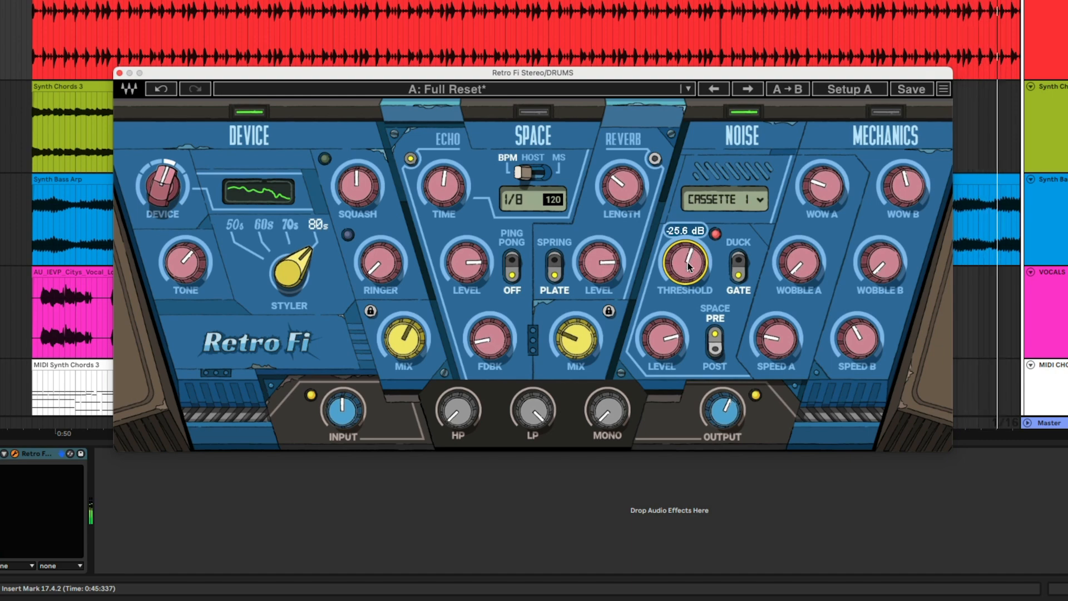
{"action": "scroll", "coordinate": [688, 272], "scroll_direction": "up", "scroll_amount": 18}
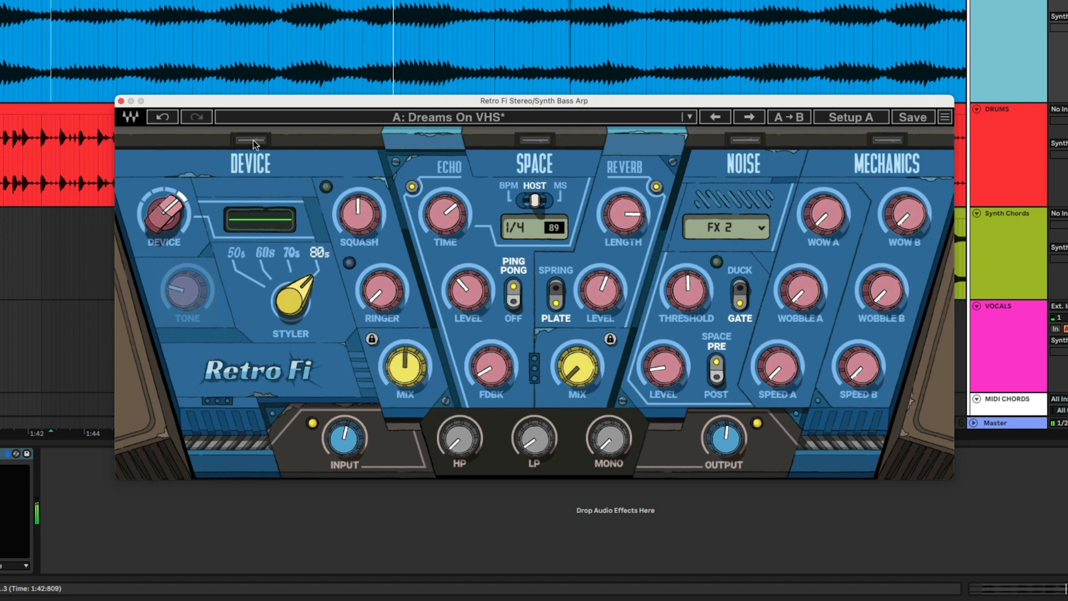
Enable the Device section on the synth bass arp with less Squash, the 70s style, a different device, a 40.5% mix and slightly more output.
{"action": "left_click", "coordinate": [253, 139]}
{"action": "left_click_drag", "start_coordinate": [373, 200], "coordinate": [330, 239]}
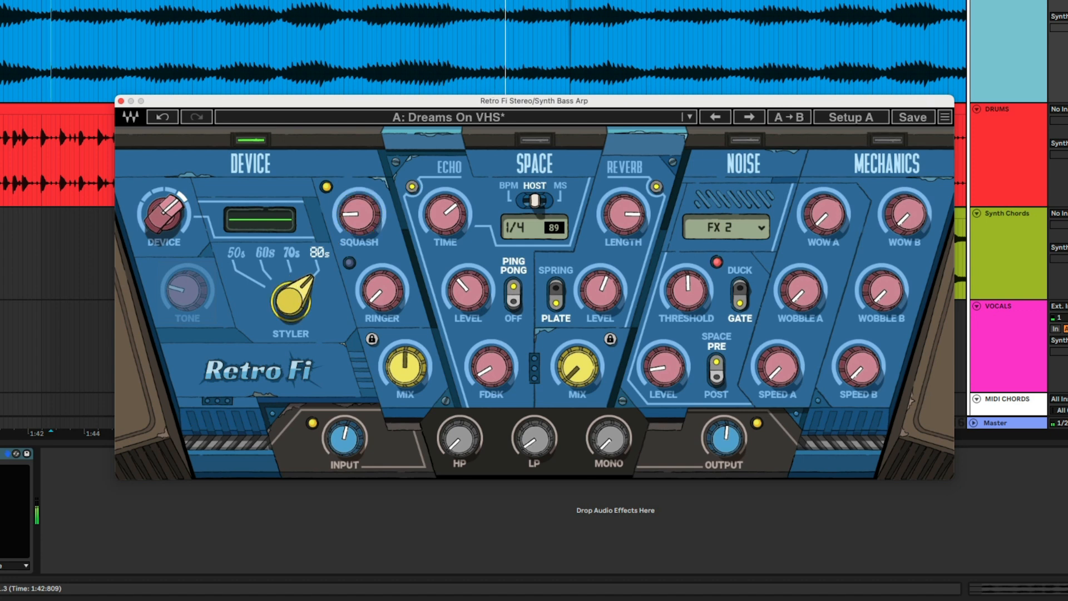
{"action": "left_click", "coordinate": [291, 253]}
{"action": "left_click_drag", "start_coordinate": [174, 231], "coordinate": [174, 238]}
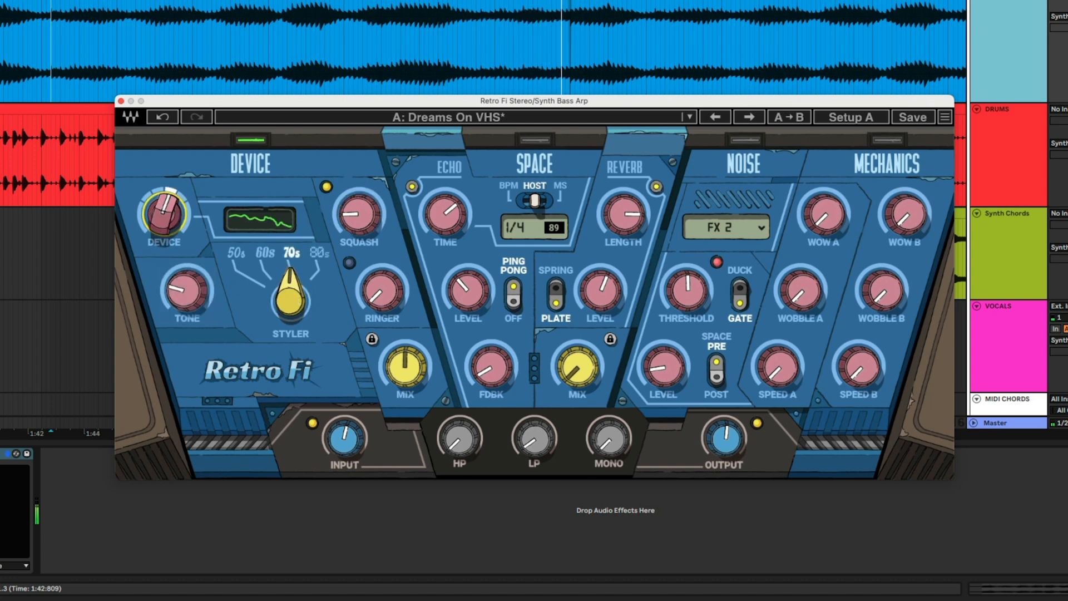
{"action": "left_click_drag", "start_coordinate": [405, 367], "coordinate": [405, 374]}
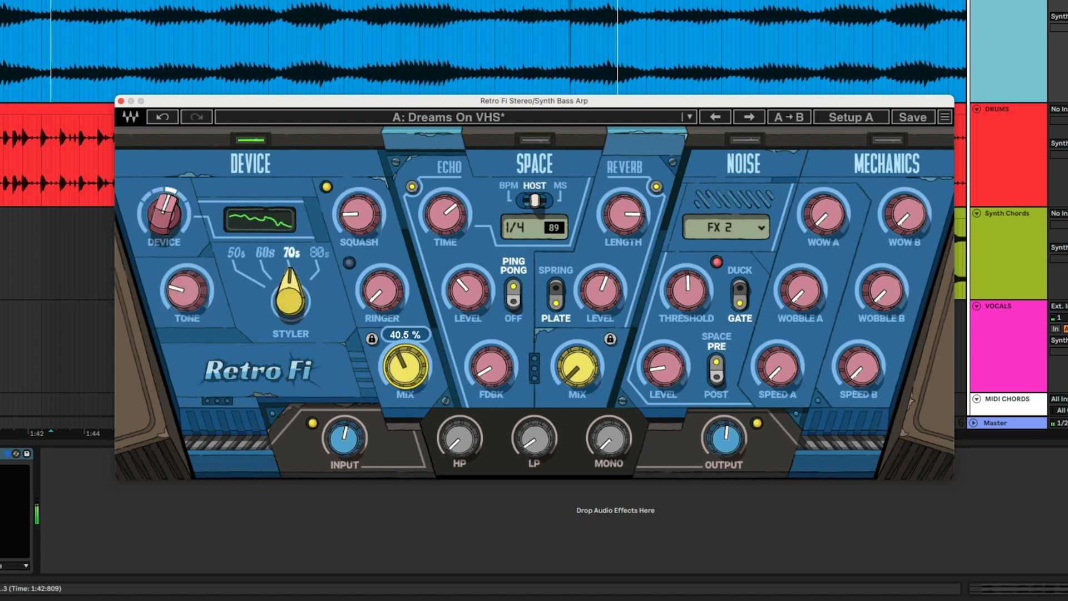
{"action": "left_click_drag", "start_coordinate": [724, 438], "coordinate": [724, 431]}
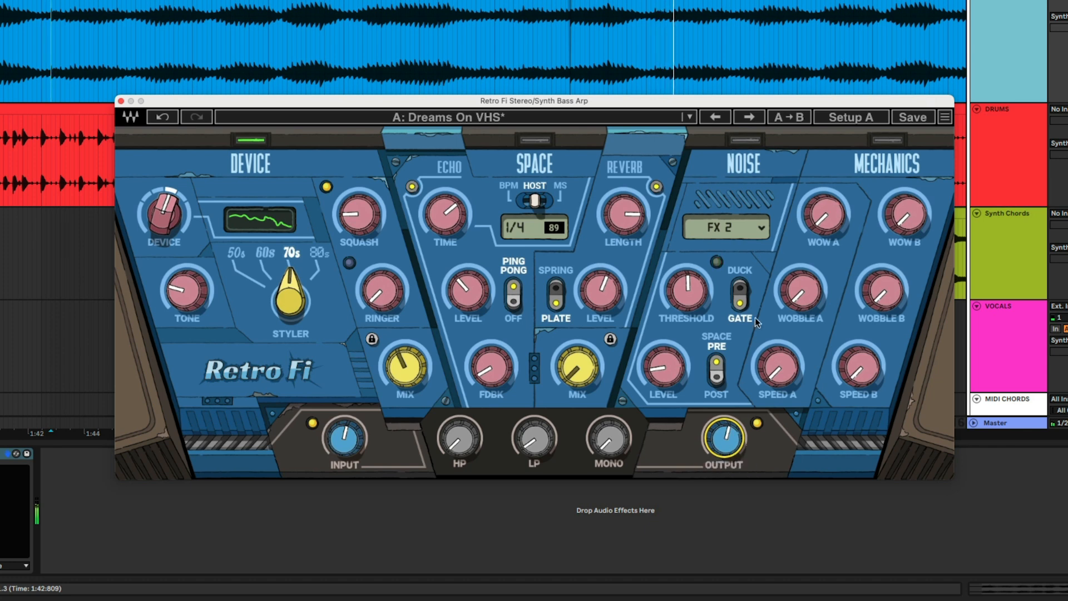
Enable Mechanics on the synth bass arp, set Wow B to 1.55, Wobble B to 0.19 and Speed B to 3.5, and adjust Wow A.
{"action": "left_click", "coordinate": [887, 140]}
{"action": "left_click_drag", "start_coordinate": [908, 211], "coordinate": [908, 205]}
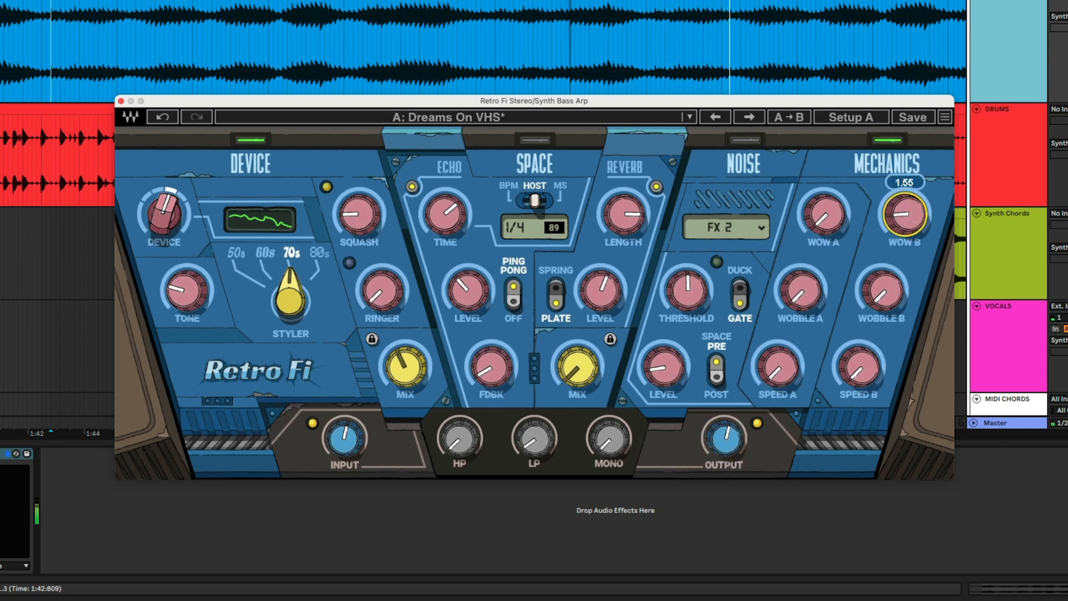
{"action": "left_click", "coordinate": [890, 283]}
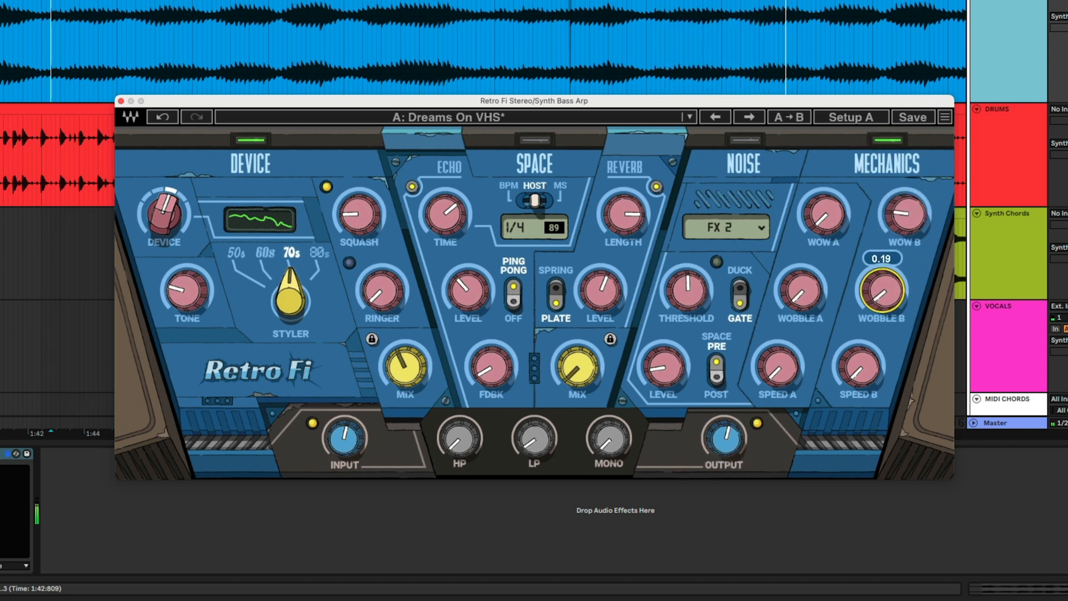
{"action": "mouse_move", "coordinate": [860, 367]}
{"action": "left_mouse_down"}
{"action": "mouse_move", "coordinate": [859, 356]}
{"action": "mouse_move", "coordinate": [860, 367]}
{"action": "left_mouse_up"}
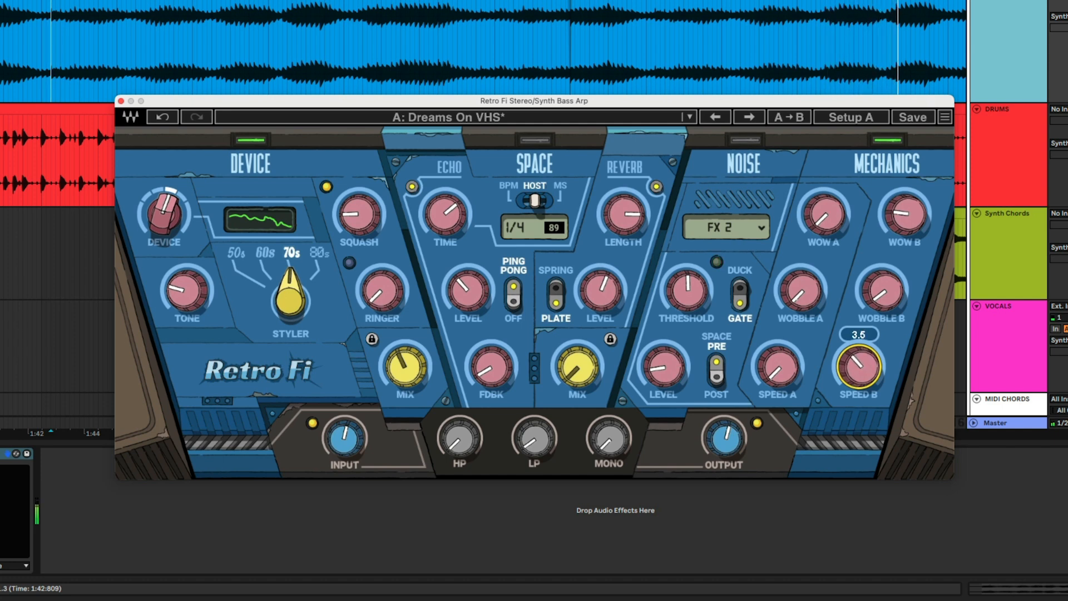
{"action": "left_click_drag", "start_coordinate": [823, 214], "coordinate": [823, 199]}
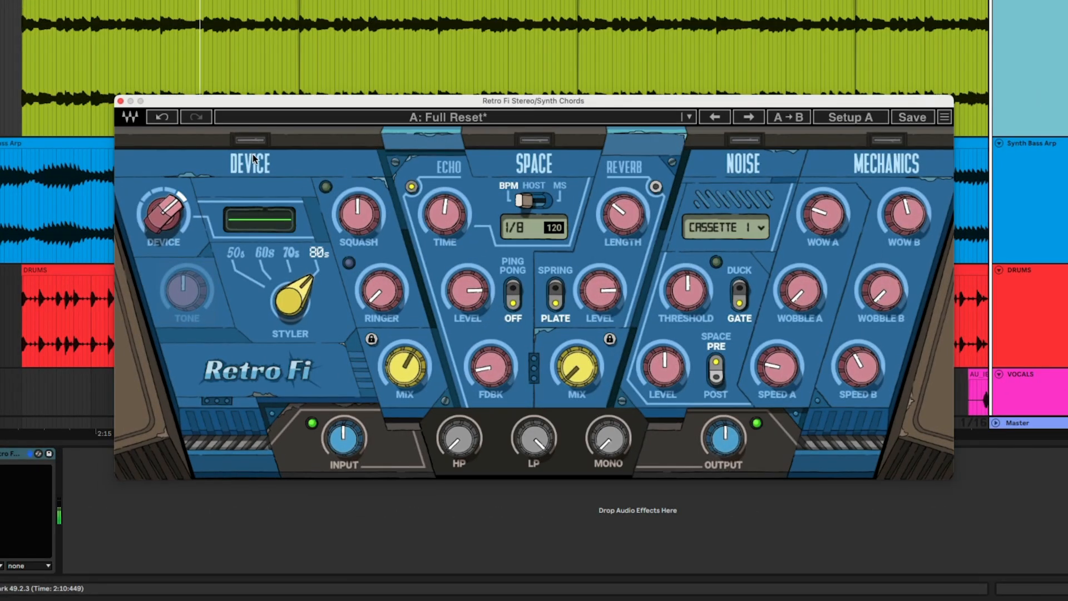
Enable the Device section on the synth chords with a different device and a 58.1% mix, and blend in the Space section.
{"action": "left_click", "coordinate": [251, 142]}
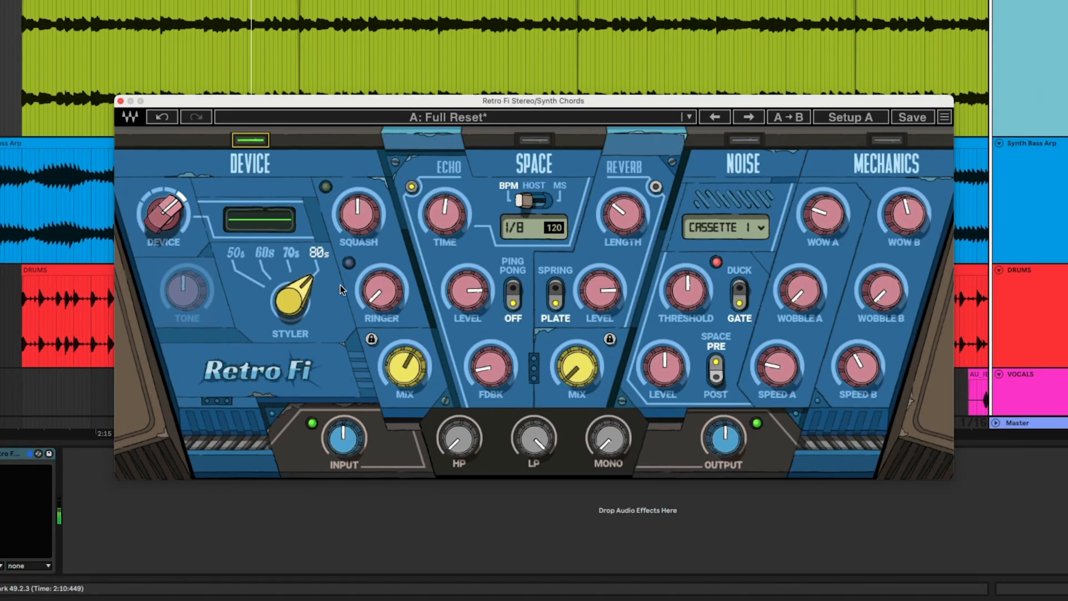
{"action": "left_click_drag", "start_coordinate": [168, 223], "coordinate": [168, 216]}
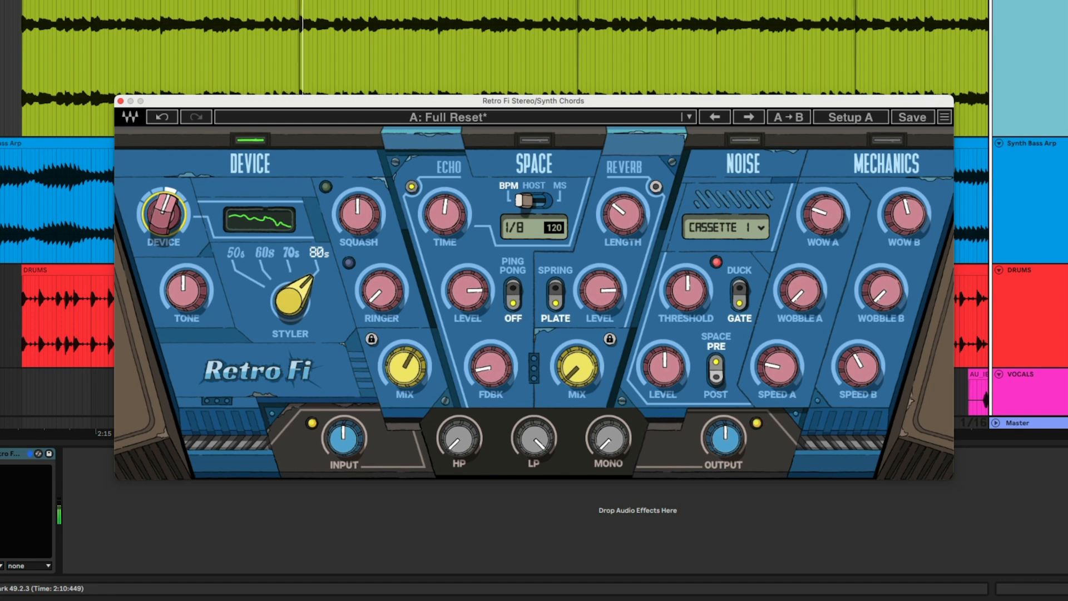
{"action": "left_click_drag", "start_coordinate": [403, 369], "coordinate": [403, 372]}
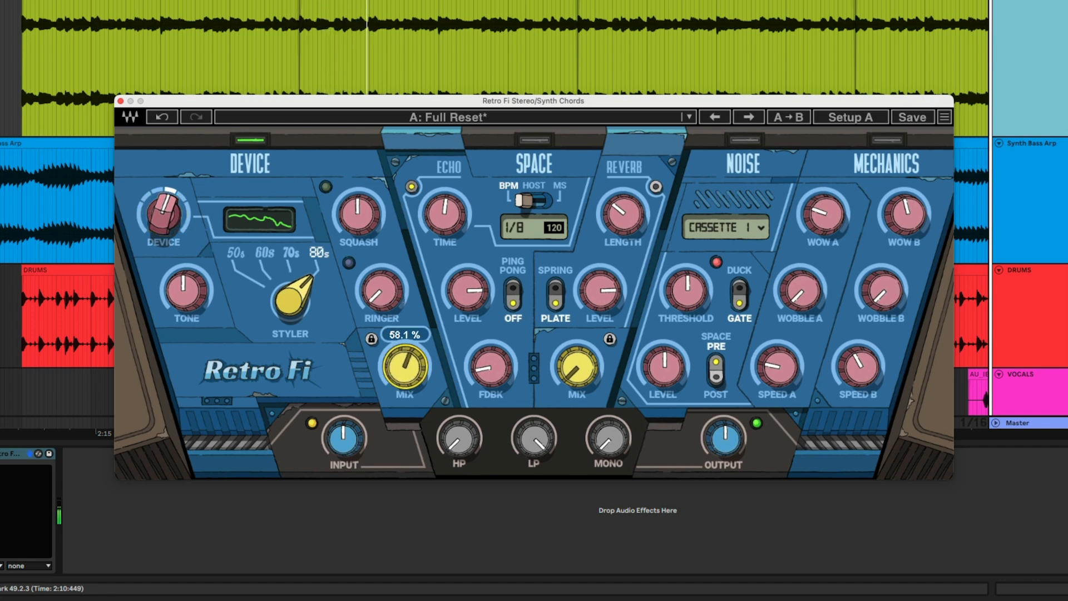
{"action": "left_click", "coordinate": [535, 141]}
{"action": "left_click_drag", "start_coordinate": [577, 367], "coordinate": [577, 357]}
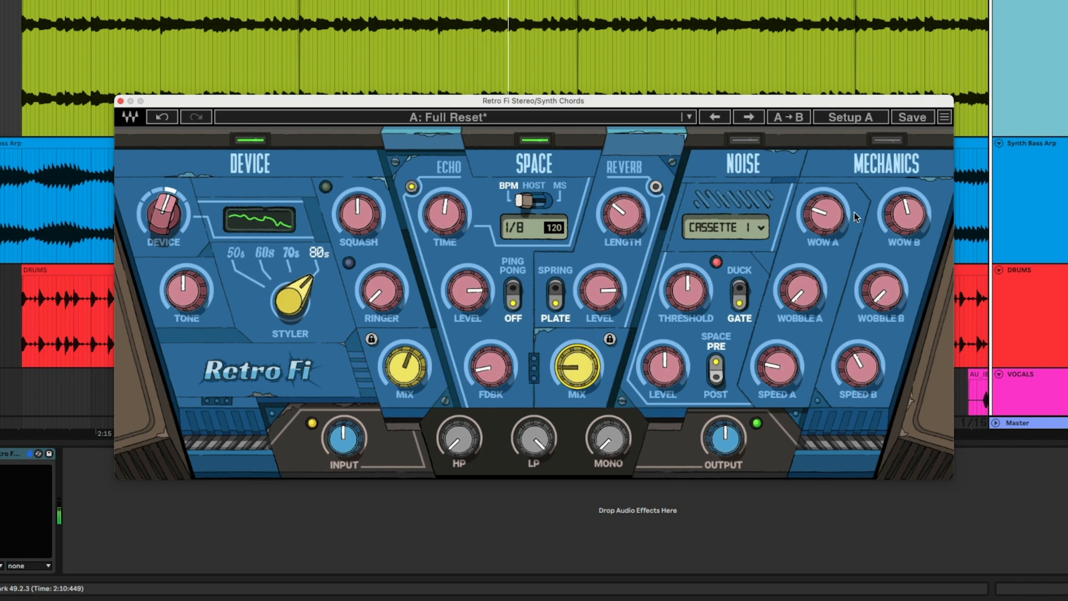
Enable Mechanics on the synth chords, adjust Wow B, Wobble B and Speed B, and fine-tune the Space mix and output level.
{"action": "left_click", "coordinate": [887, 140]}
{"action": "left_click", "coordinate": [905, 214]}
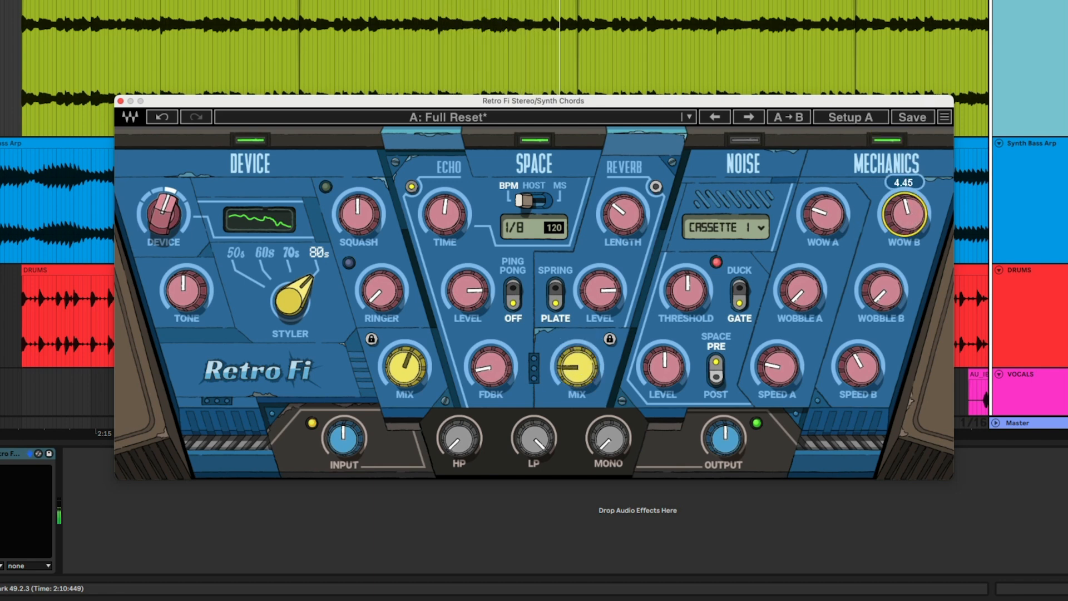
{"action": "left_click_drag", "start_coordinate": [881, 290], "coordinate": [882, 284]}
{"action": "left_click_drag", "start_coordinate": [858, 367], "coordinate": [859, 368]}
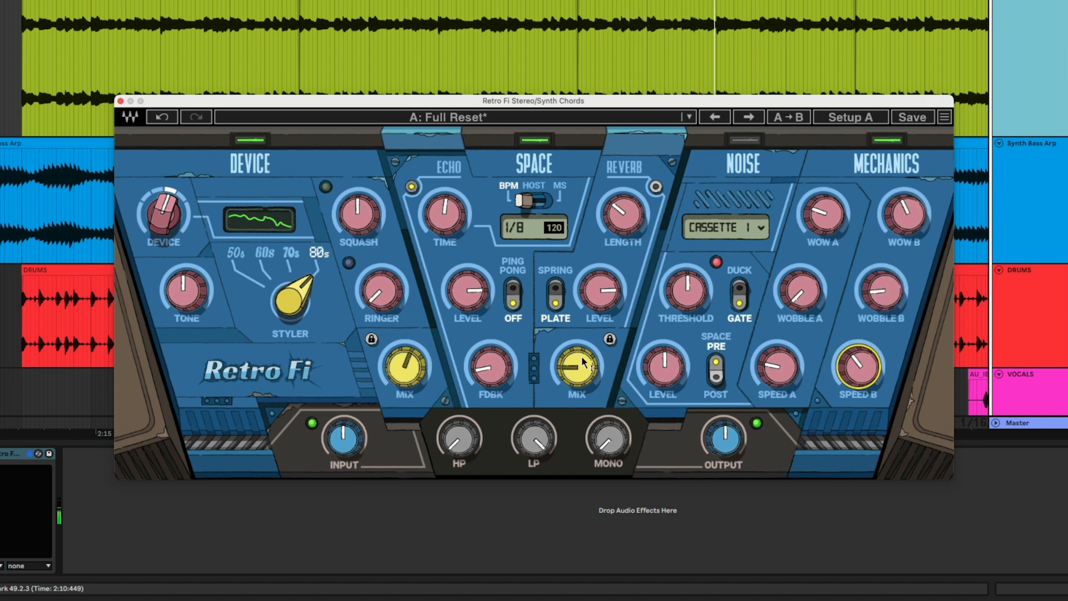
{"action": "left_click_drag", "start_coordinate": [576, 367], "coordinate": [577, 366]}
{"action": "left_click_drag", "start_coordinate": [724, 439], "coordinate": [722, 396]}
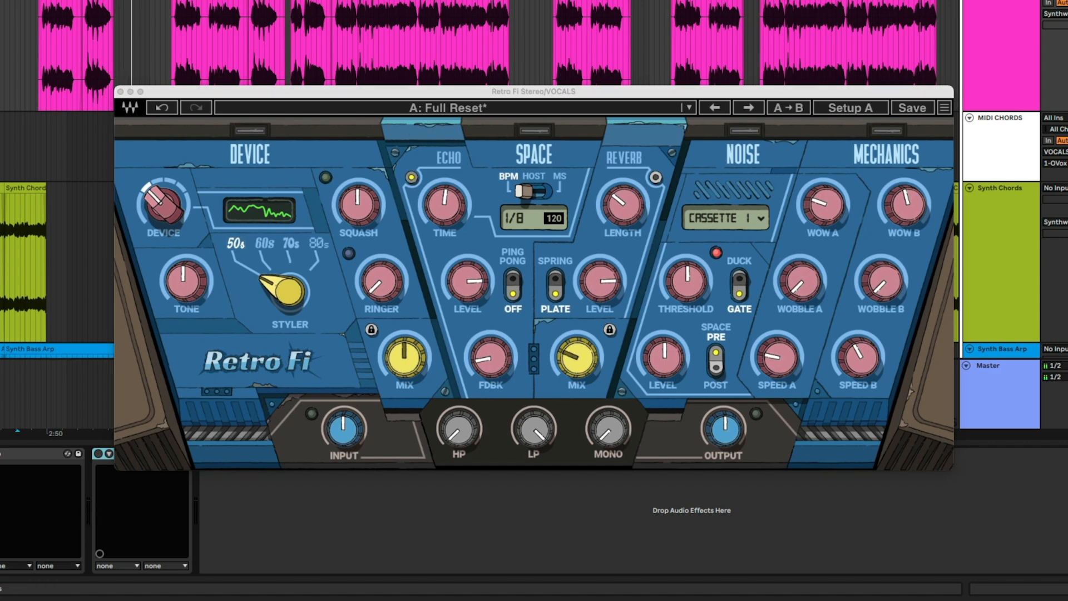
Close Retro Fi on the vocals and balance OVox's Voice and OVOX levels, with Tone at 13.6.
{"action": "left_click_drag", "start_coordinate": [446, 186], "coordinate": [462, 145]}
{"action": "left_click", "coordinate": [119, 91]}
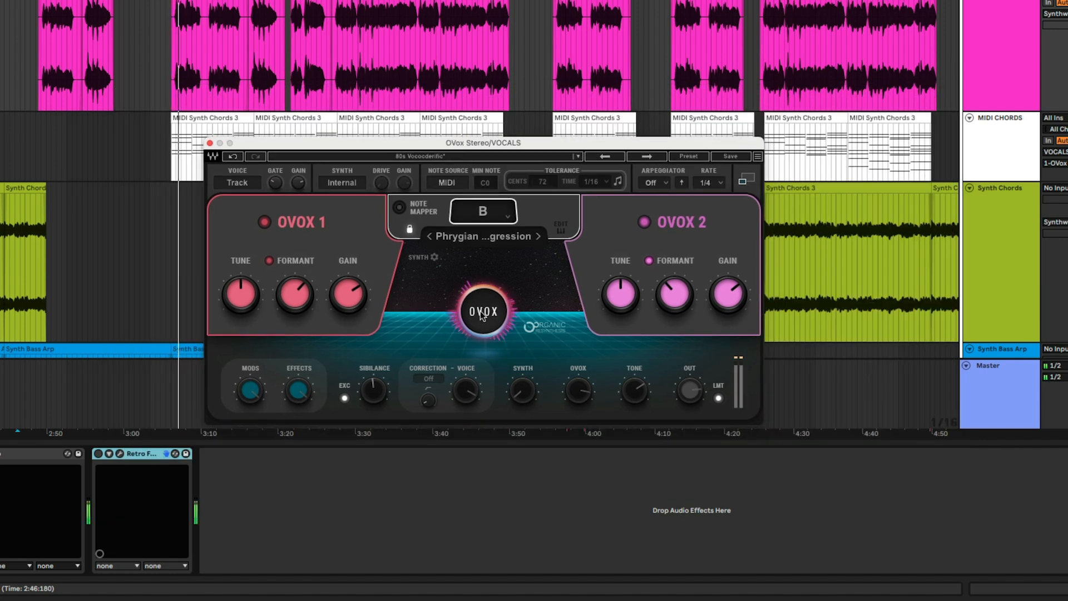
{"action": "left_click_drag", "start_coordinate": [579, 395], "coordinate": [579, 384]}
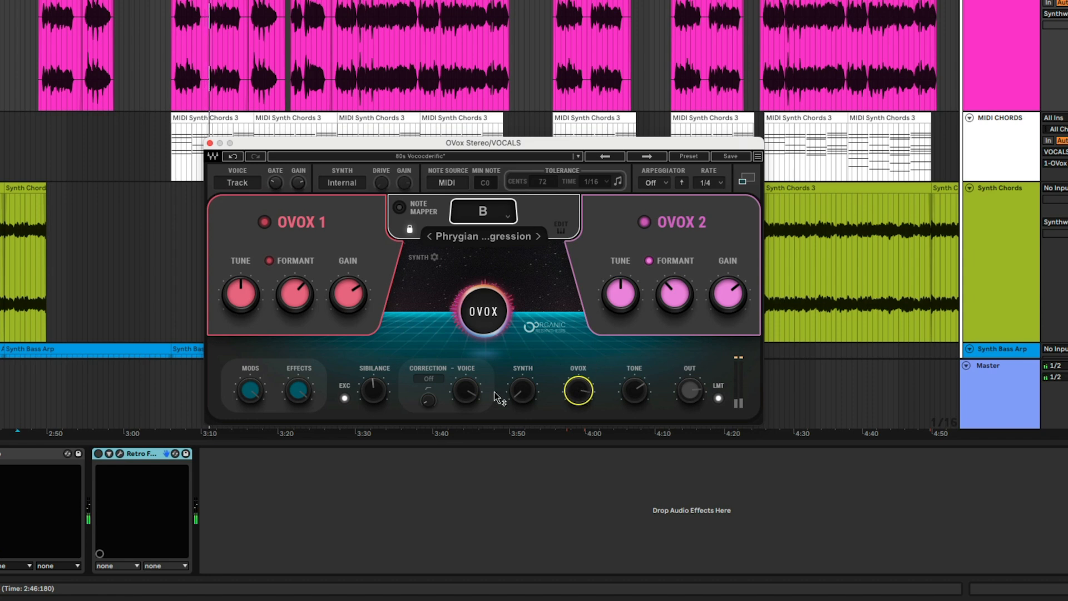
{"action": "left_click_drag", "start_coordinate": [469, 399], "coordinate": [468, 396]}
{"action": "left_click_drag", "start_coordinate": [581, 396], "coordinate": [582, 393]}
{"action": "left_click", "coordinate": [642, 394]}
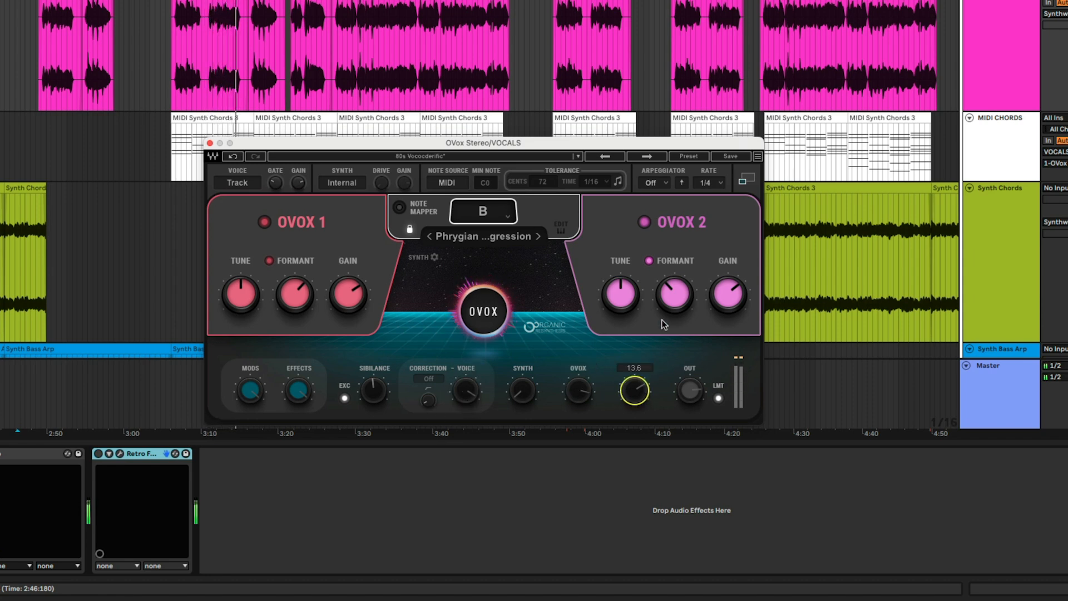
Raise the OVOX 1 formant and set Sibilance to -7.9 on the vocals.
{"action": "left_click", "coordinate": [294, 291]}
{"action": "left_click_drag", "start_coordinate": [294, 290], "coordinate": [294, 290]}
{"action": "left_click_drag", "start_coordinate": [371, 389], "coordinate": [371, 383]}
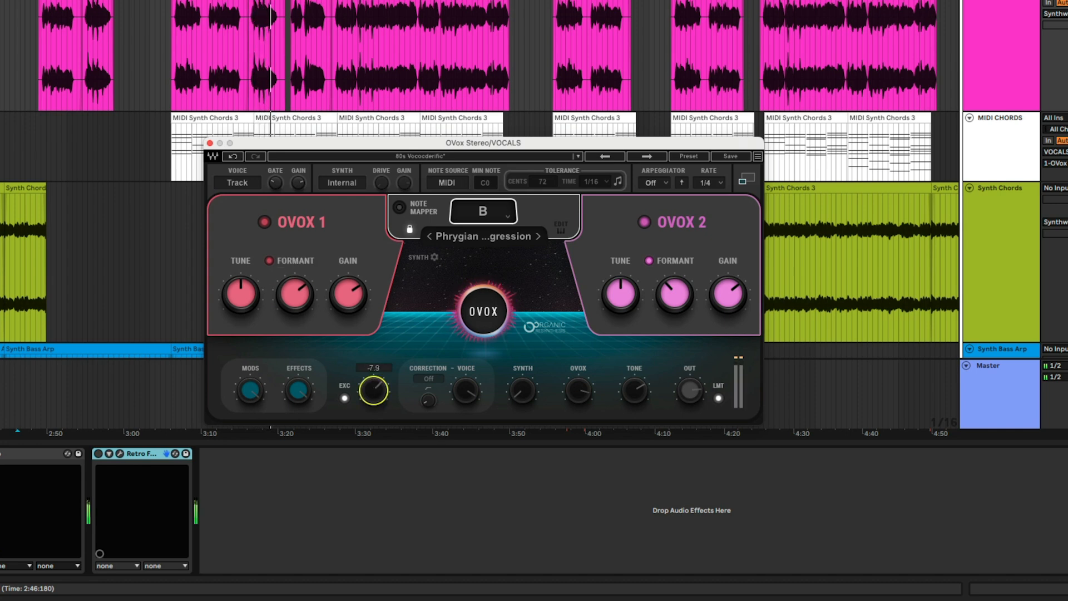
Set OVox's pitch correction to Natural, raise Sibilance to -0.4 on the vocals, and close OVox.
{"action": "left_click", "coordinate": [428, 378]}
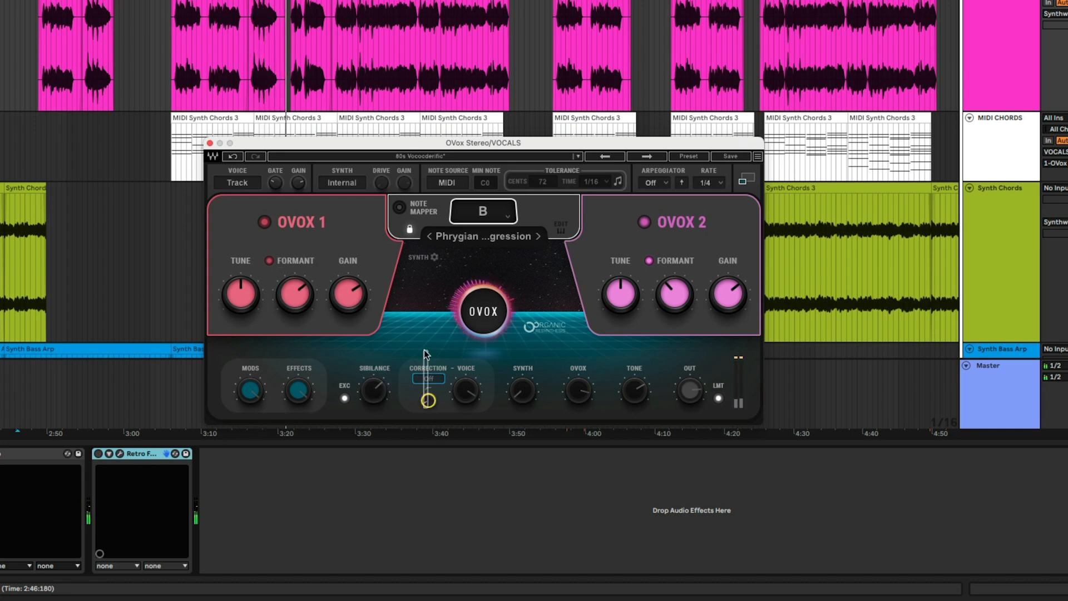
{"action": "left_click", "coordinate": [432, 402]}
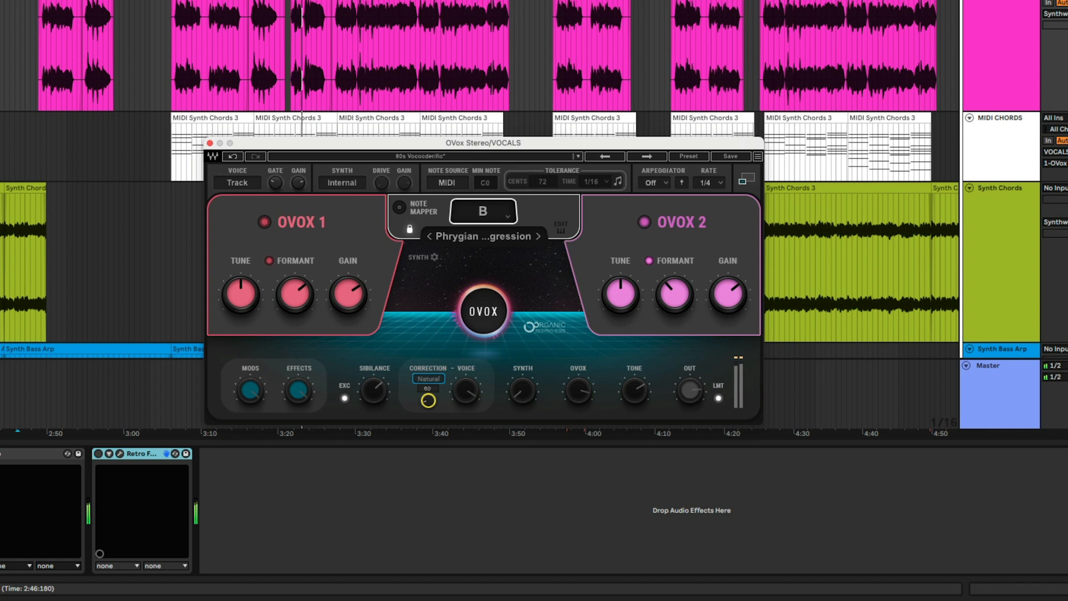
{"action": "left_click_drag", "start_coordinate": [378, 386], "coordinate": [378, 378]}
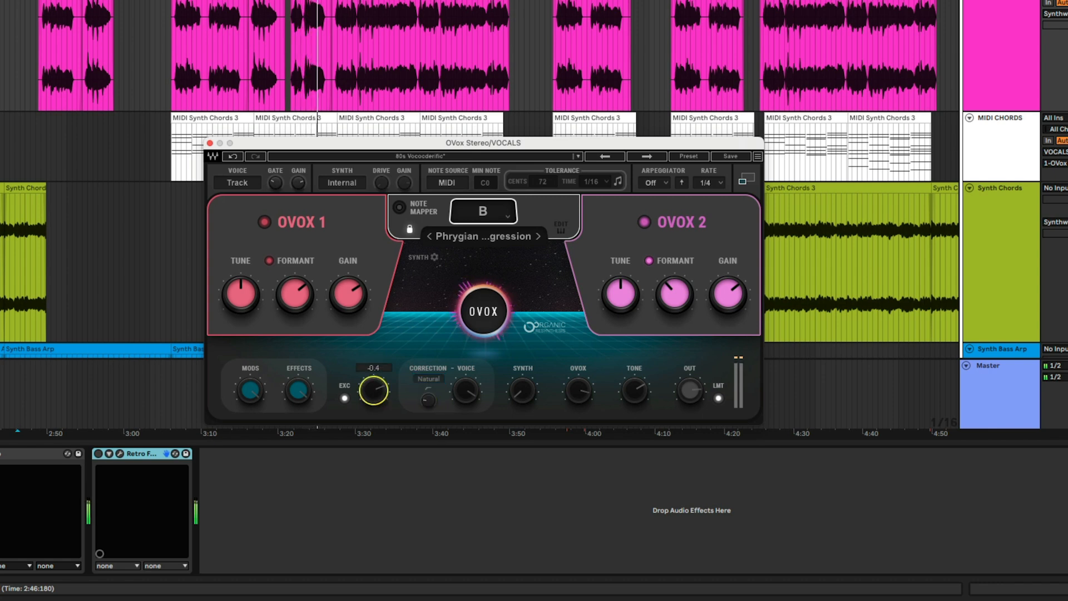
{"action": "left_click", "coordinate": [210, 142]}
Enable Retro Fi on the vocals and set the Device section's Ringer to 1.7% and Squash to -6.92.
{"action": "left_click", "coordinate": [98, 454]}
{"action": "left_click", "coordinate": [119, 453]}
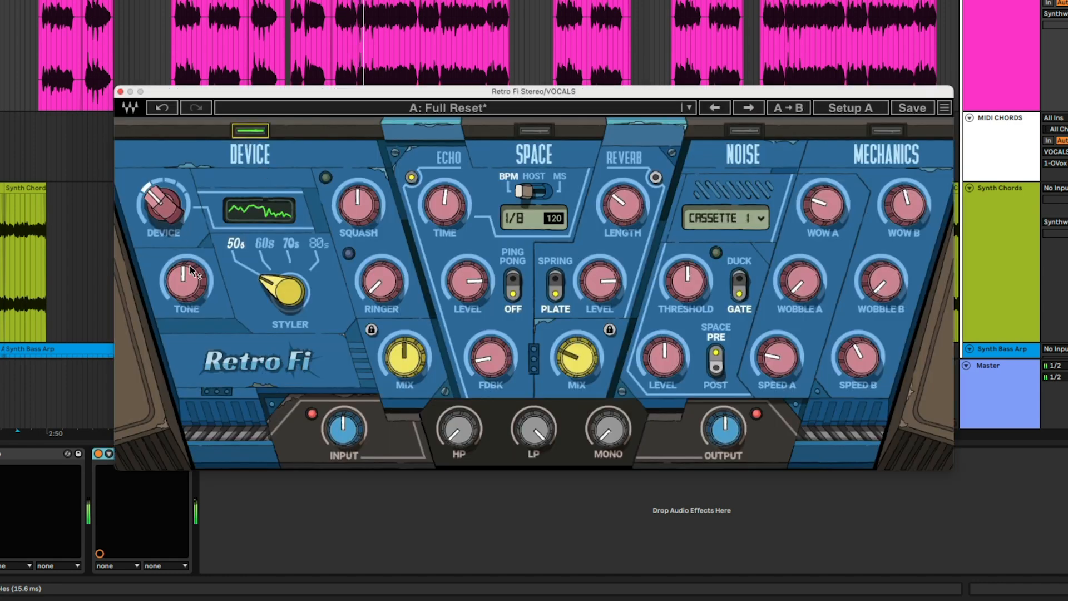
{"action": "left_click_drag", "start_coordinate": [381, 281], "coordinate": [382, 275]}
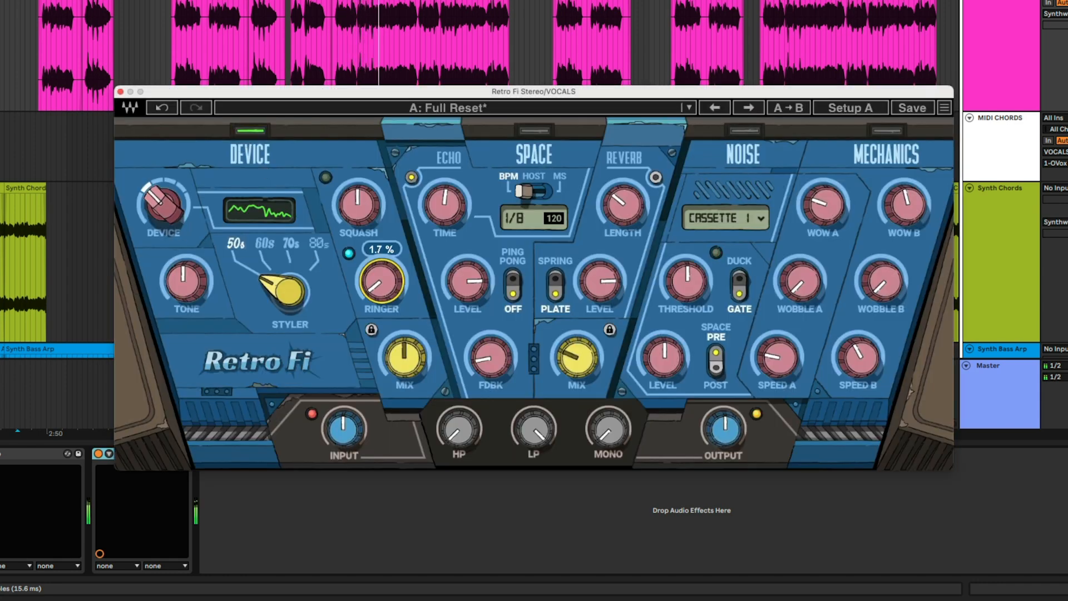
{"action": "left_click_drag", "start_coordinate": [358, 204], "coordinate": [358, 214]}
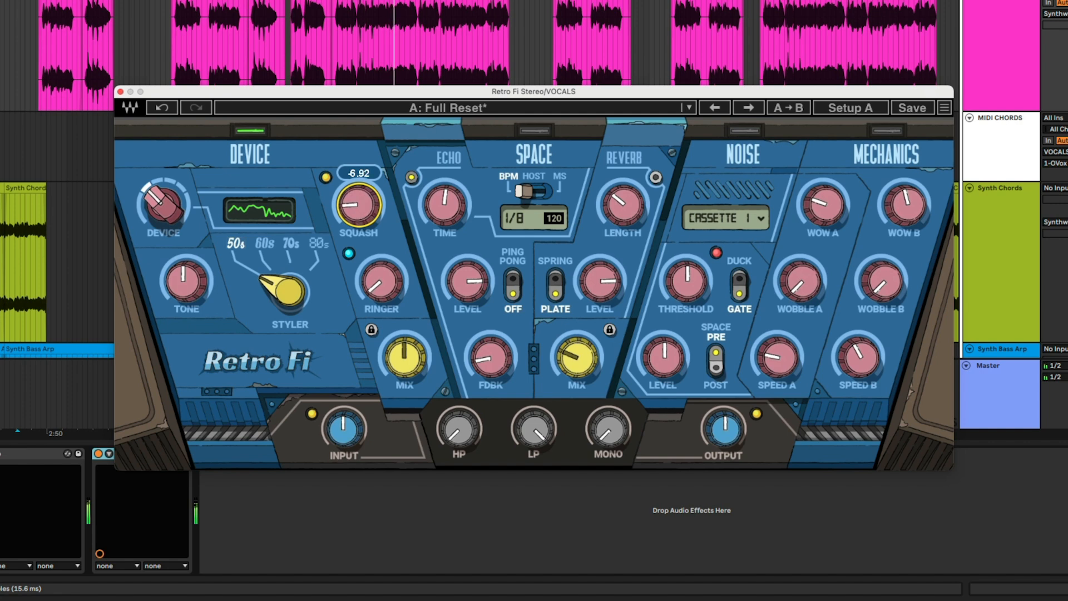
Lower the Device mix on the vocals and narrow the frequency range with the low-pass and high-pass filters.
{"action": "left_click_drag", "start_coordinate": [405, 358], "coordinate": [404, 376]}
{"action": "left_click_drag", "start_coordinate": [539, 438], "coordinate": [538, 456]}
{"action": "left_click_drag", "start_coordinate": [480, 433], "coordinate": [479, 420]}
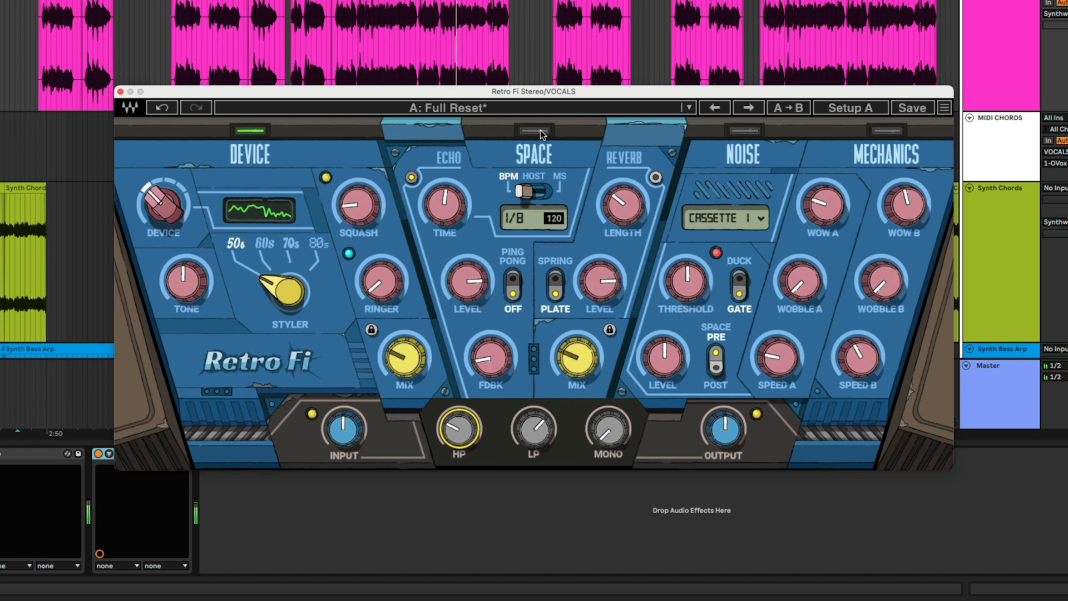
Enable the Space section on the vocals, fine-tune its mix, and close Retro Fi.
{"action": "left_click", "coordinate": [542, 133]}
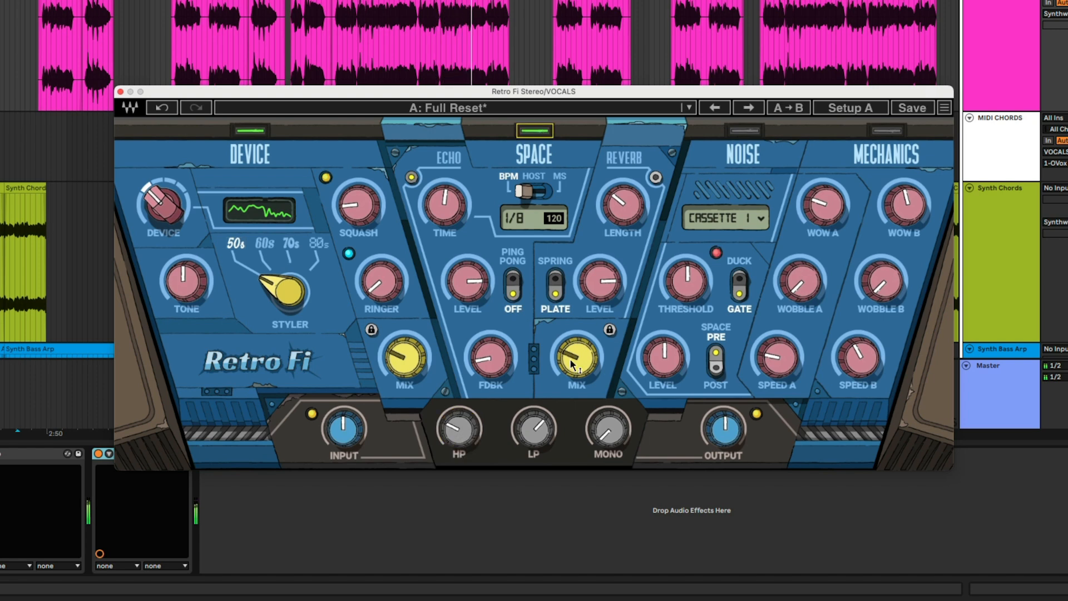
{"action": "left_click_drag", "start_coordinate": [573, 364], "coordinate": [573, 363]}
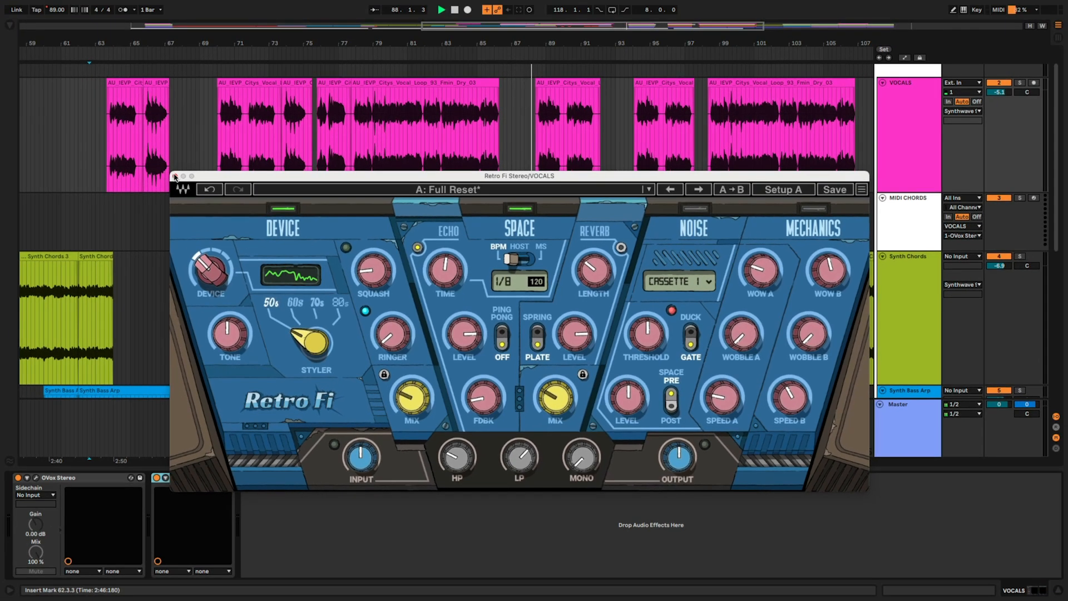
{"action": "left_click", "coordinate": [175, 177]}
Set the project tempo to 80 BPM.
{"action": "left_click", "coordinate": [56, 10]}
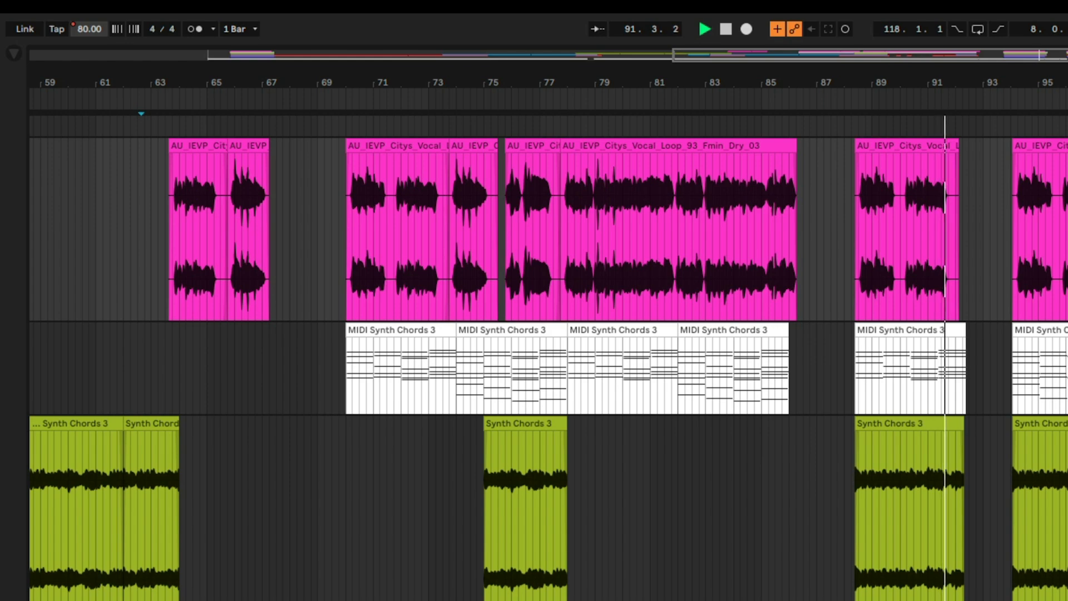
{"action": "key", "text": "Escape"}
Enable SoundShifter on the master, lower its pitch ratio to 0.8057, and move its window clear of the arrangement.
{"action": "left_click", "coordinate": [38, 482]}
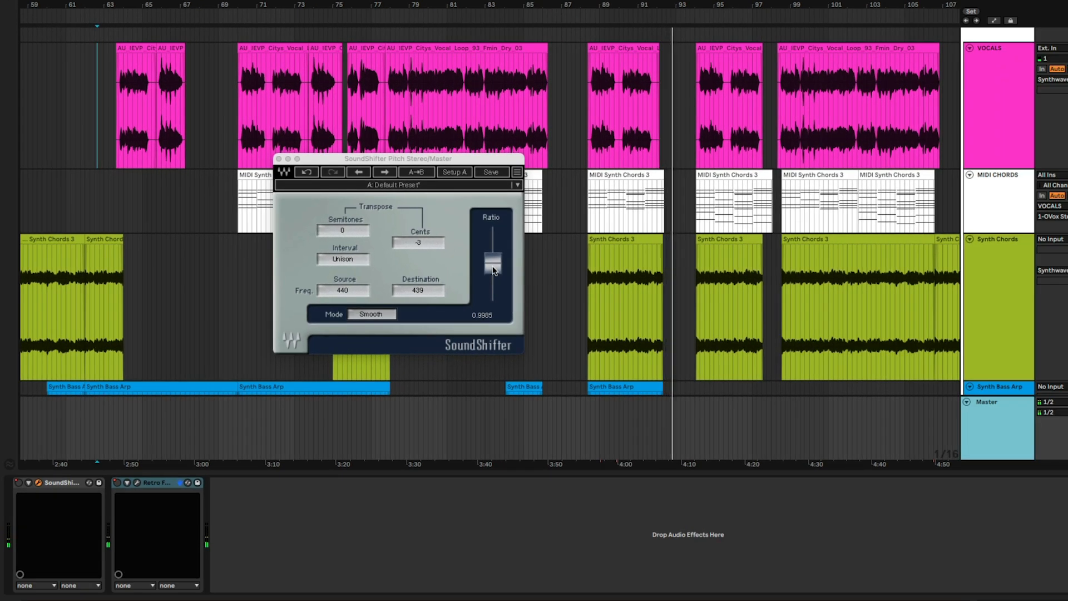
{"action": "left_click", "coordinate": [493, 269]}
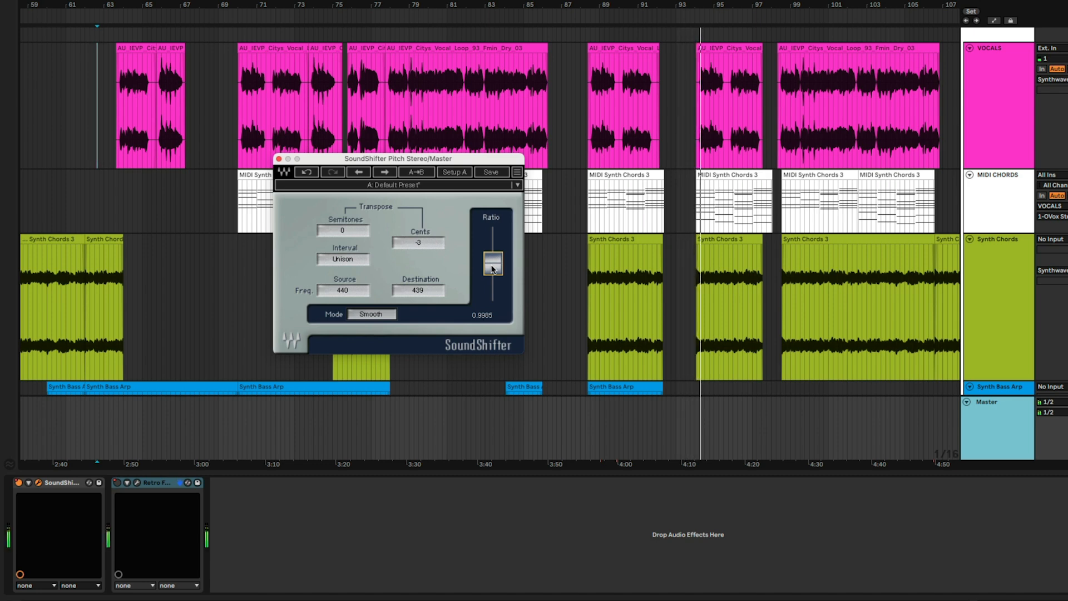
{"action": "left_click_drag", "start_coordinate": [492, 269], "coordinate": [491, 278]}
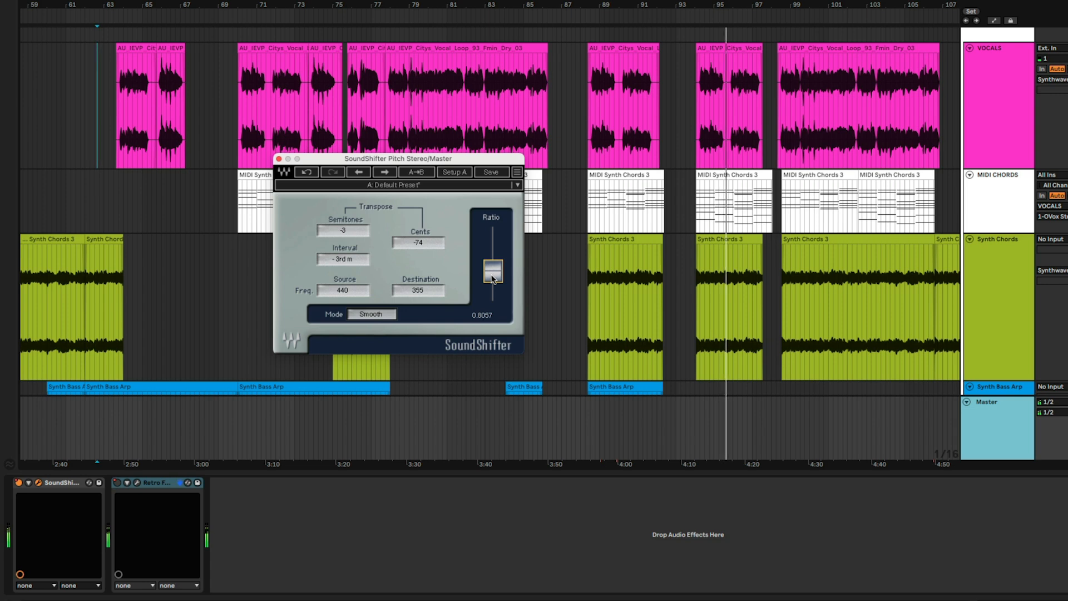
{"action": "left_click_drag", "start_coordinate": [491, 163], "coordinate": [267, 110]}
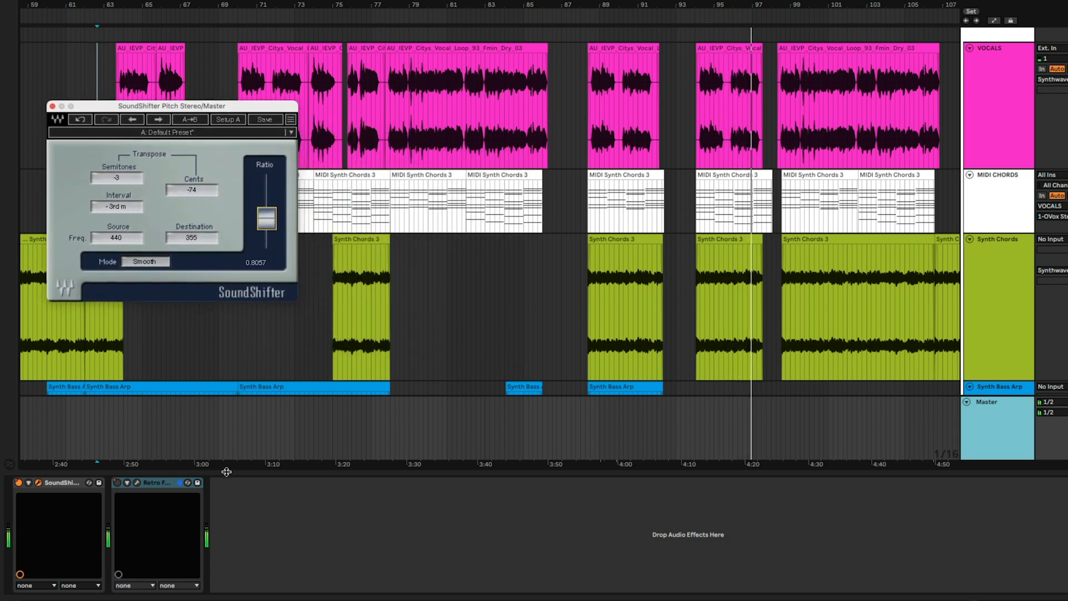
Open Retro Fi on the master and enable its Device and Space sections.
{"action": "left_click", "coordinate": [137, 483]}
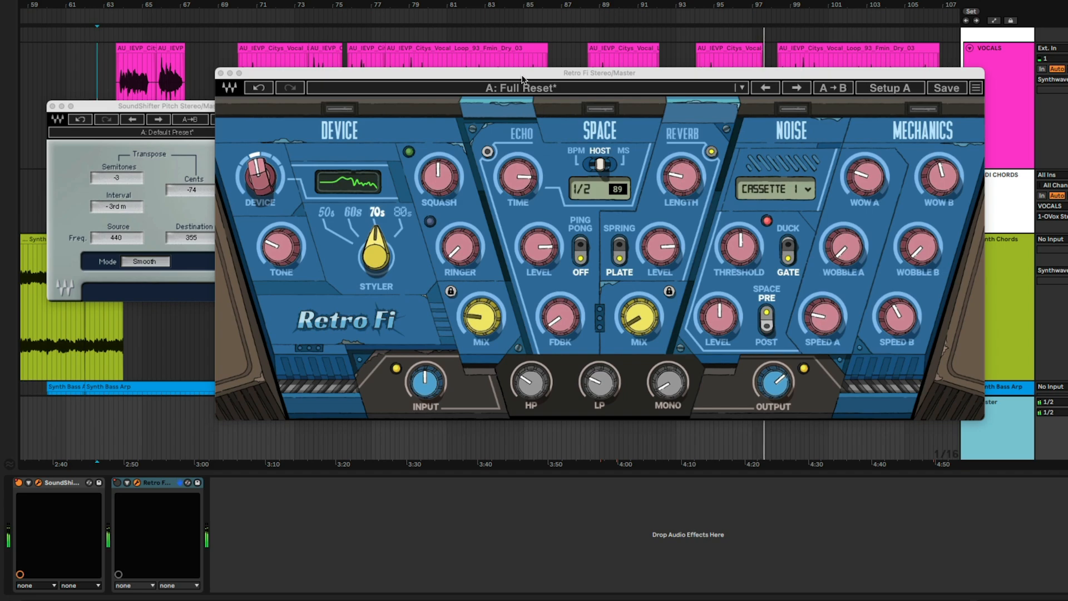
{"action": "left_click_drag", "start_coordinate": [523, 76], "coordinate": [500, 126]}
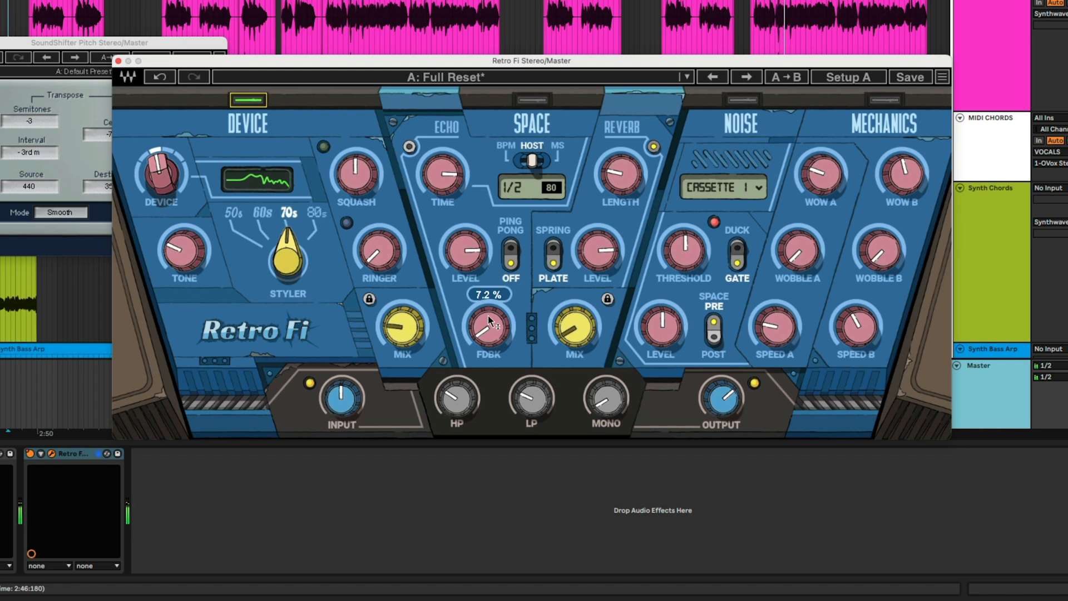
{"action": "left_click", "coordinate": [532, 102]}
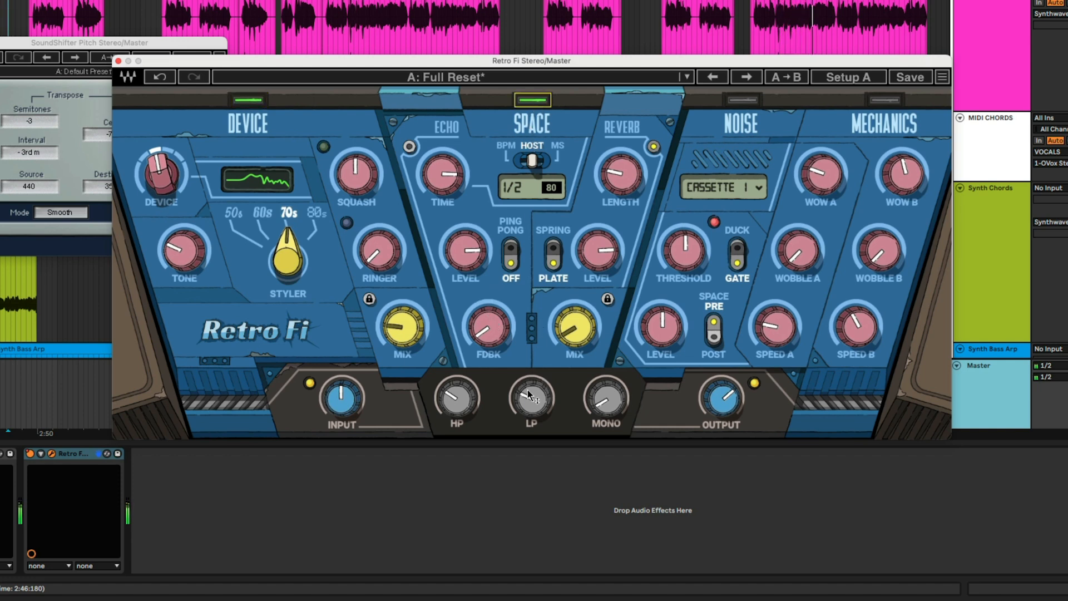
Adjust the master Retro Fi's low-pass filter, raise the Space mix, and choose a different device.
{"action": "left_click_drag", "start_coordinate": [529, 396], "coordinate": [529, 397]}
{"action": "left_click_drag", "start_coordinate": [573, 335], "coordinate": [574, 332]}
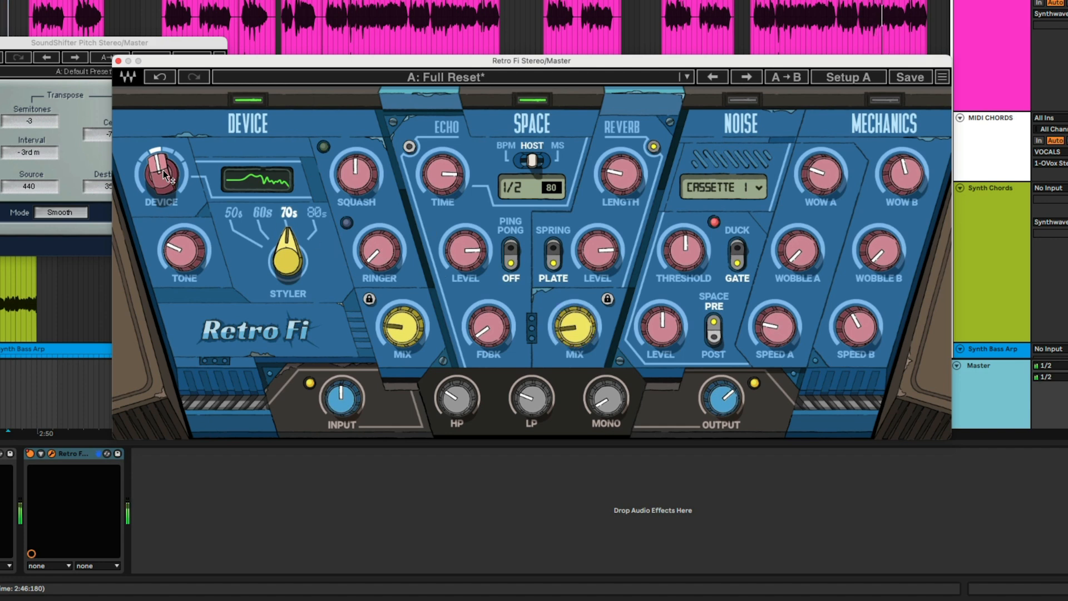
{"action": "left_click_drag", "start_coordinate": [165, 173], "coordinate": [164, 176]}
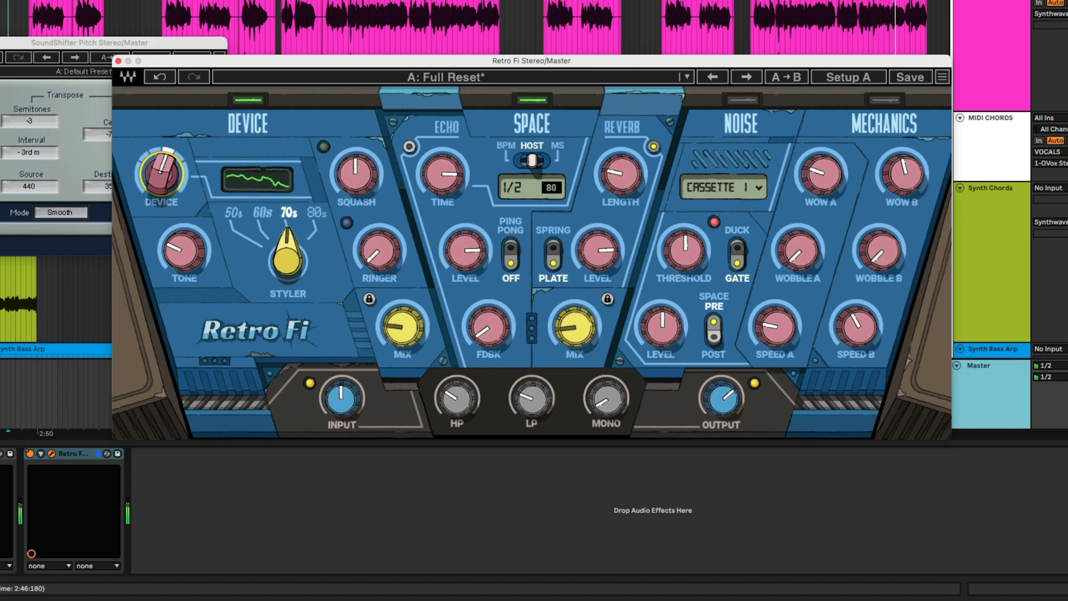